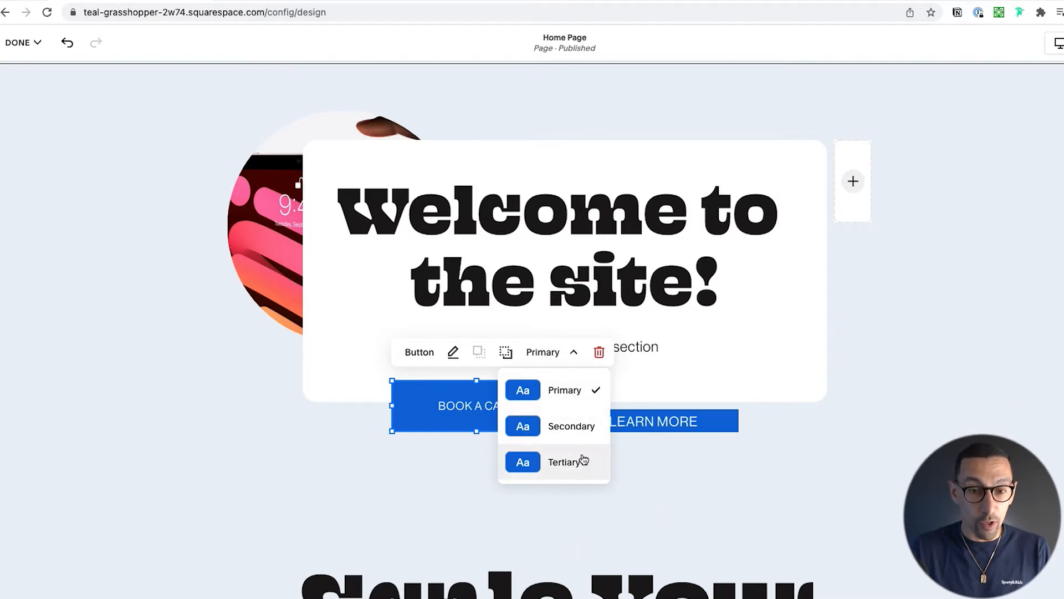
Increase the height of the Learn More button to match the Book a Call button beside it.
click(657, 424)
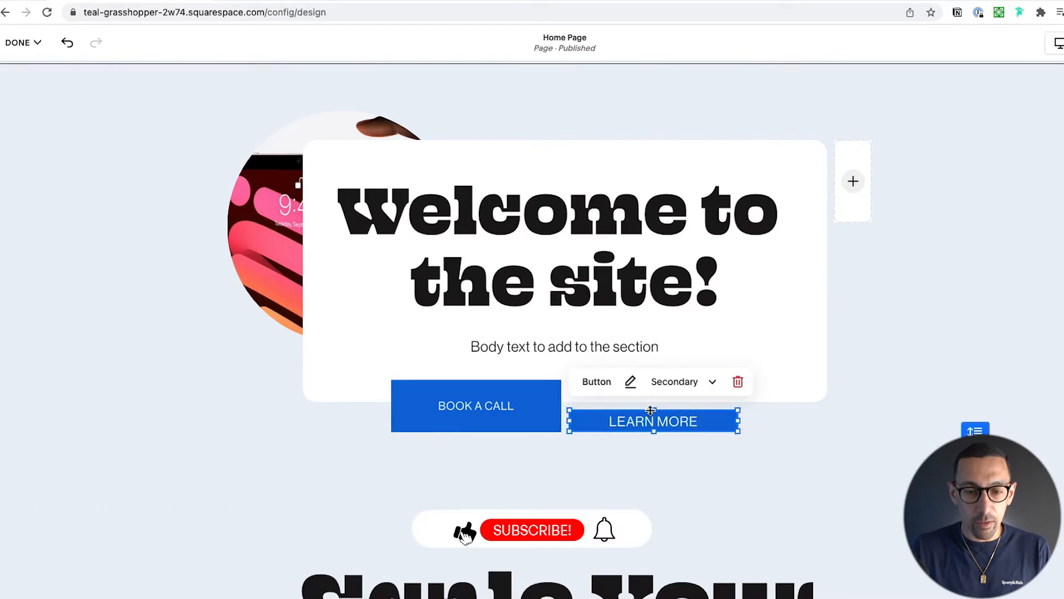
drag(652, 409, 656, 378)
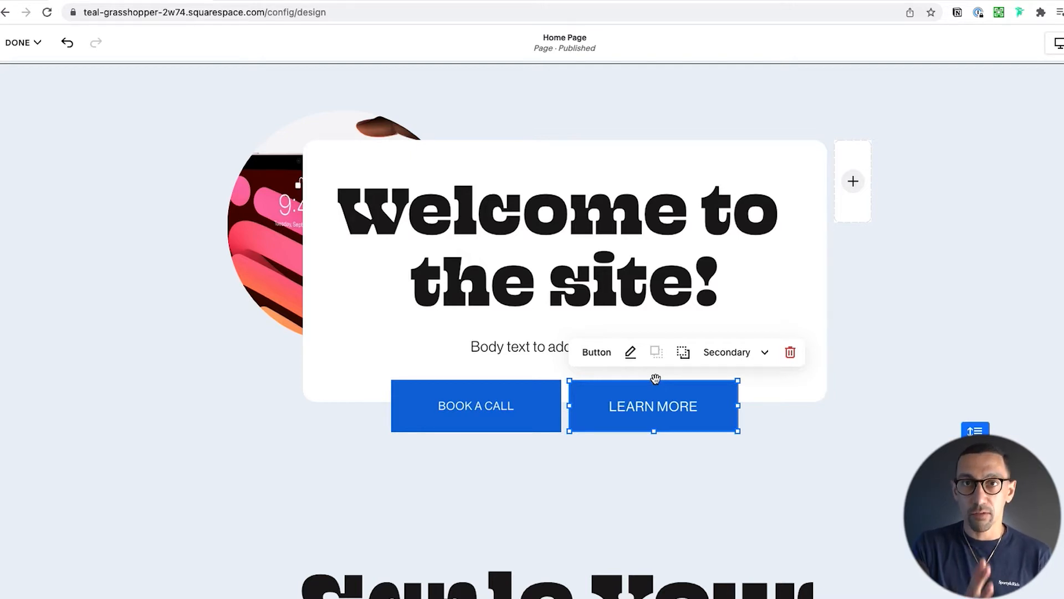
Change the text of the Book a Call button to "Contact Us".
scroll(656, 379, up, 2)
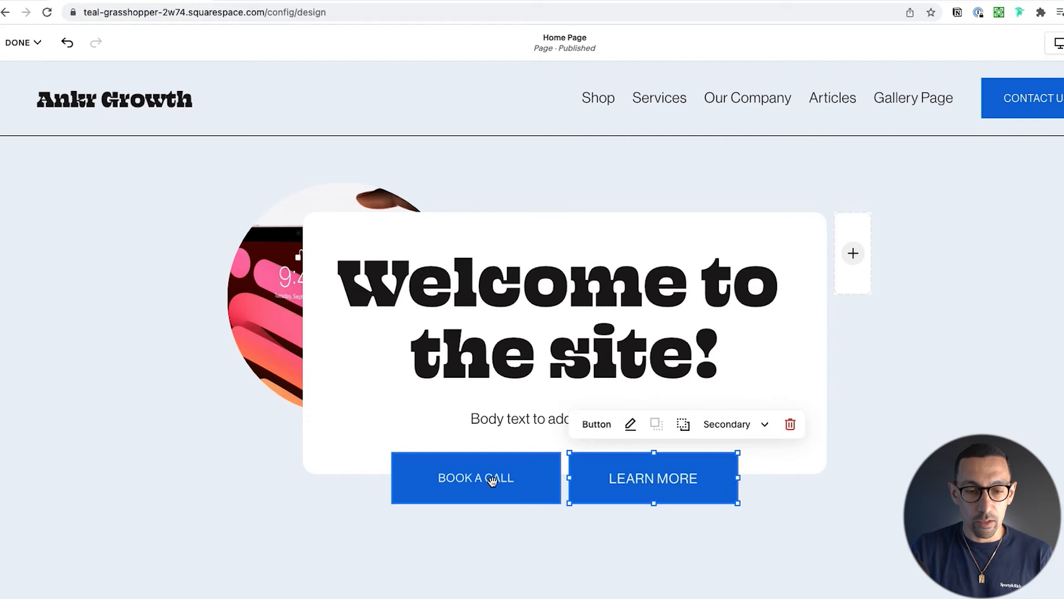
click(492, 480)
click(491, 480)
click(677, 364)
key(super+a)
text(Contact us)
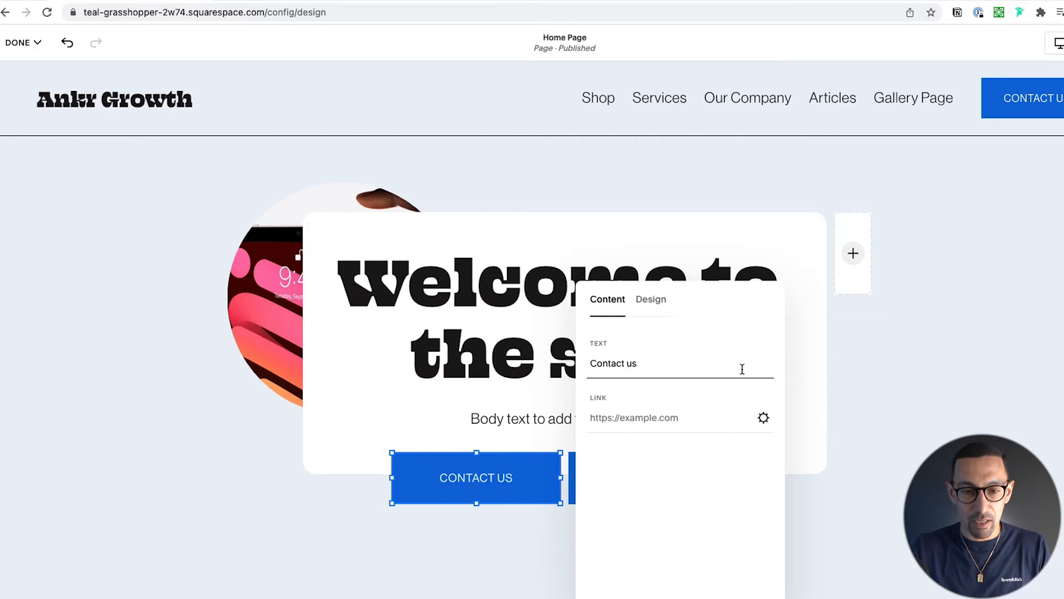
key(BackSpace)
key(BackSpace)
text(Us)
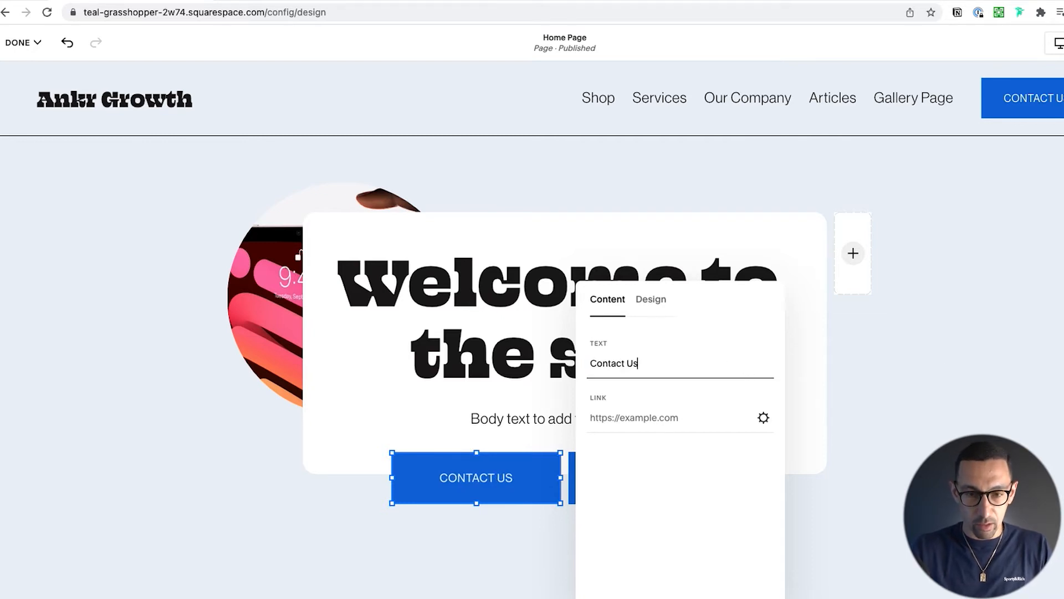
click(904, 399)
Retype the second button's text with both words capitalised as "Learn More".
click(655, 473)
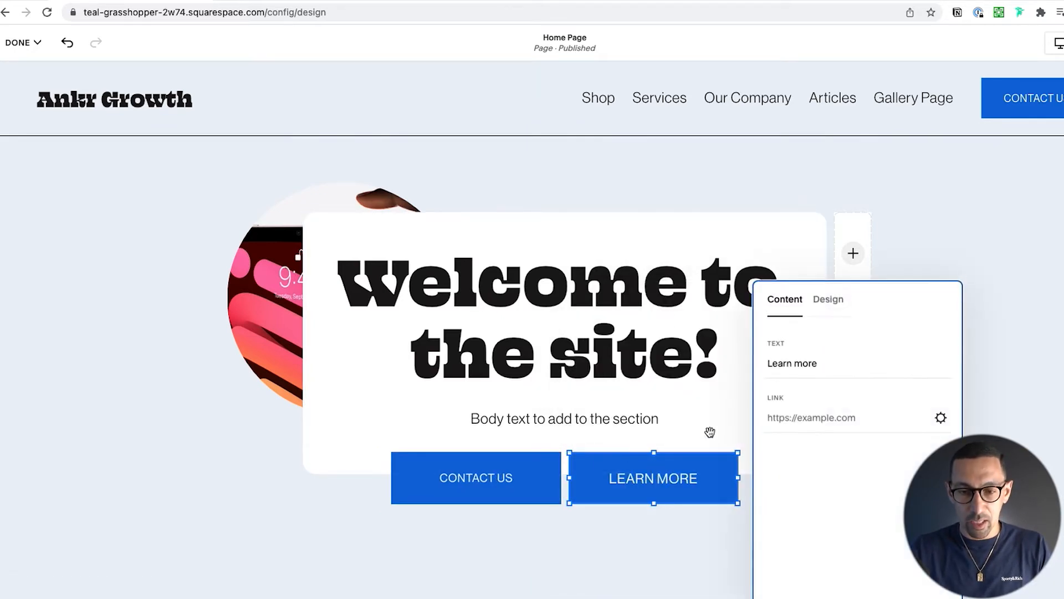
double_click(812, 363)
key(super+a)
text(Lear)
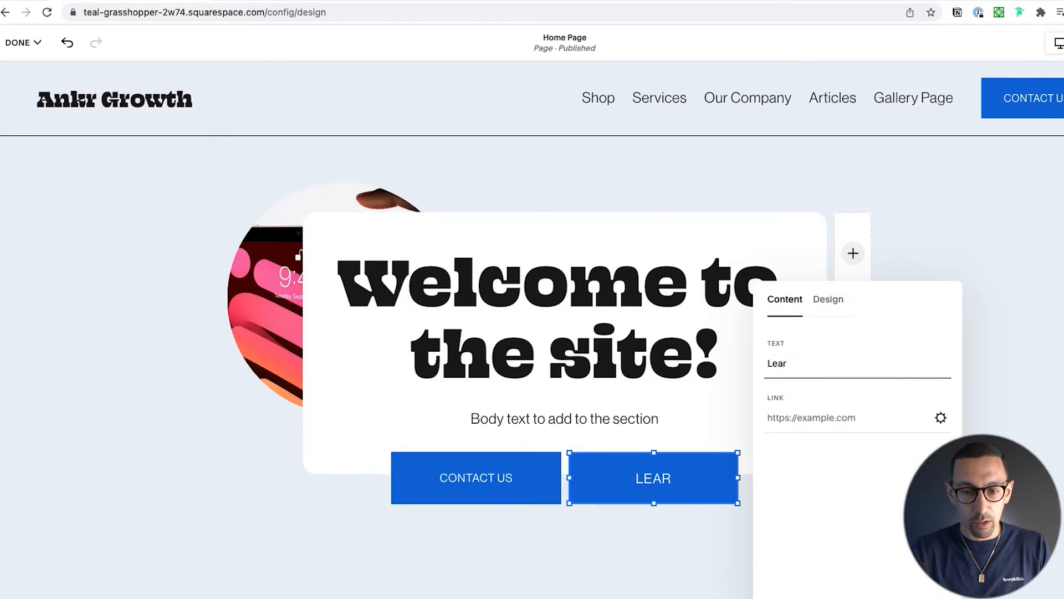
text(n More)
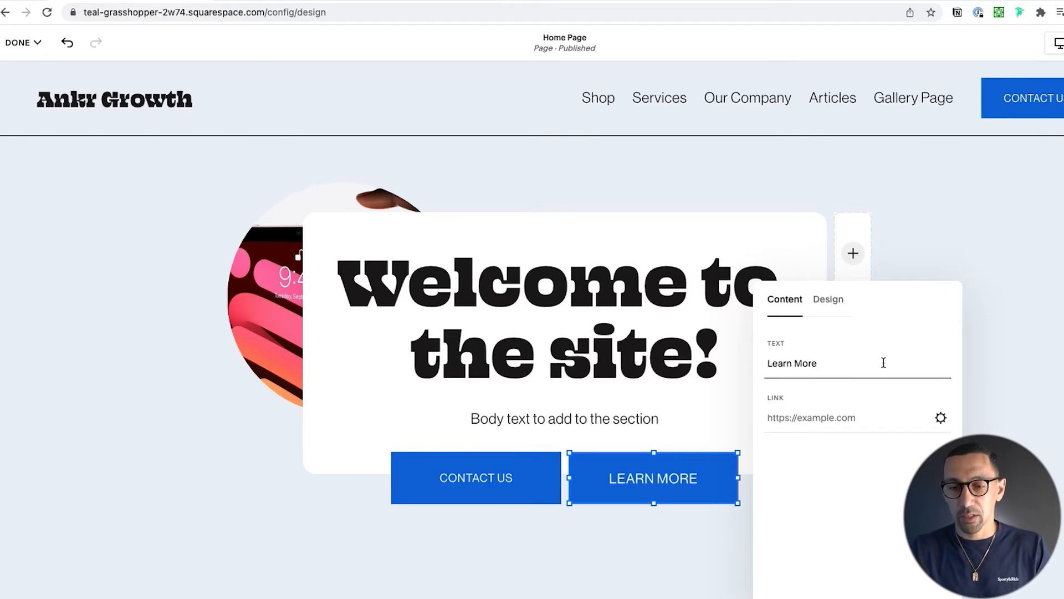
key(Escape)
Check which button style is assigned to the Contact Us button and to the Learn More button.
scroll(879, 409, down, 3)
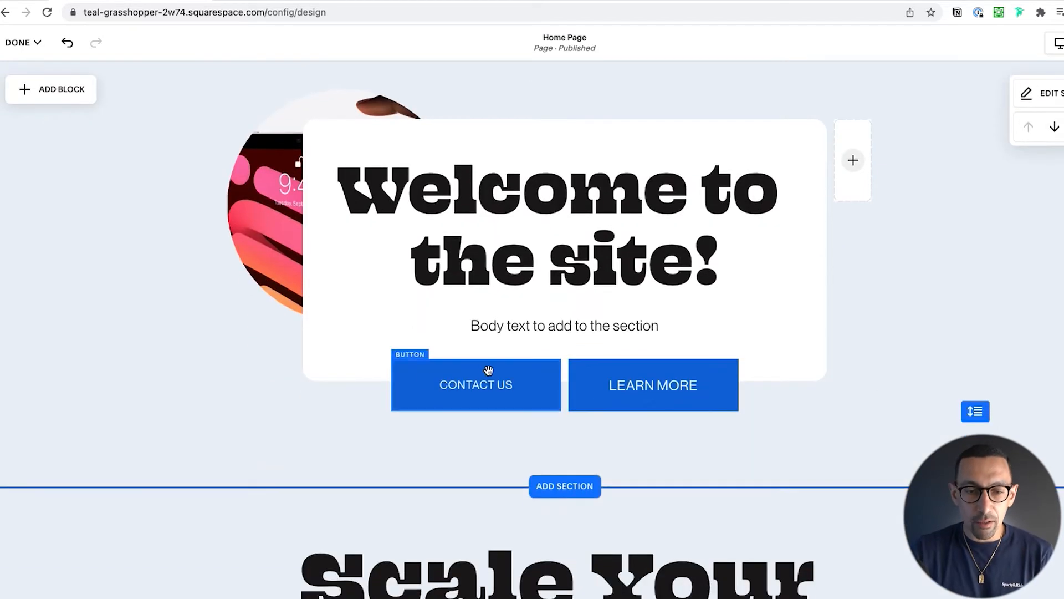
click(503, 375)
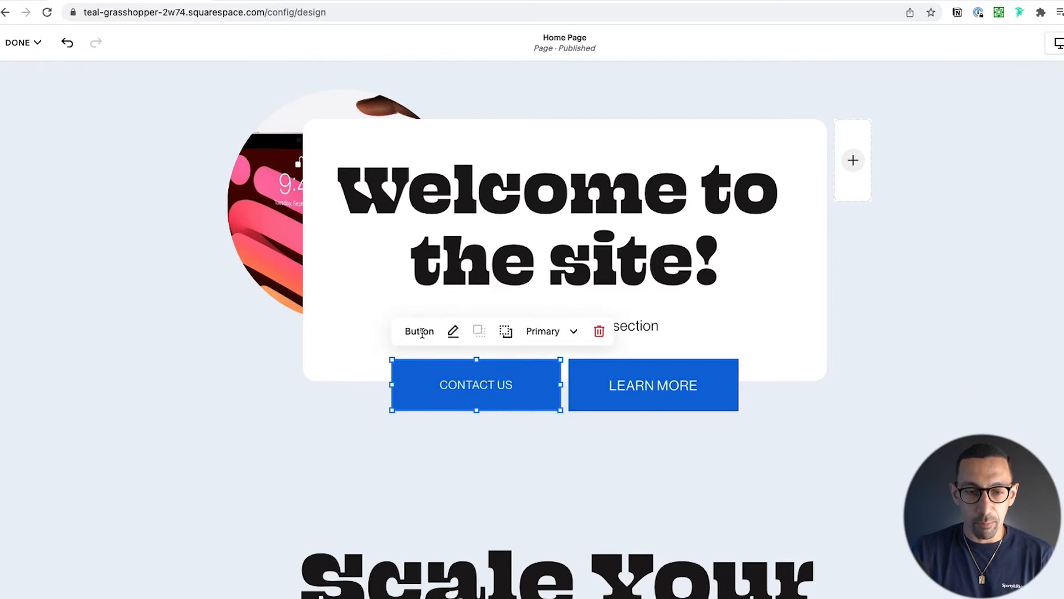
click(608, 372)
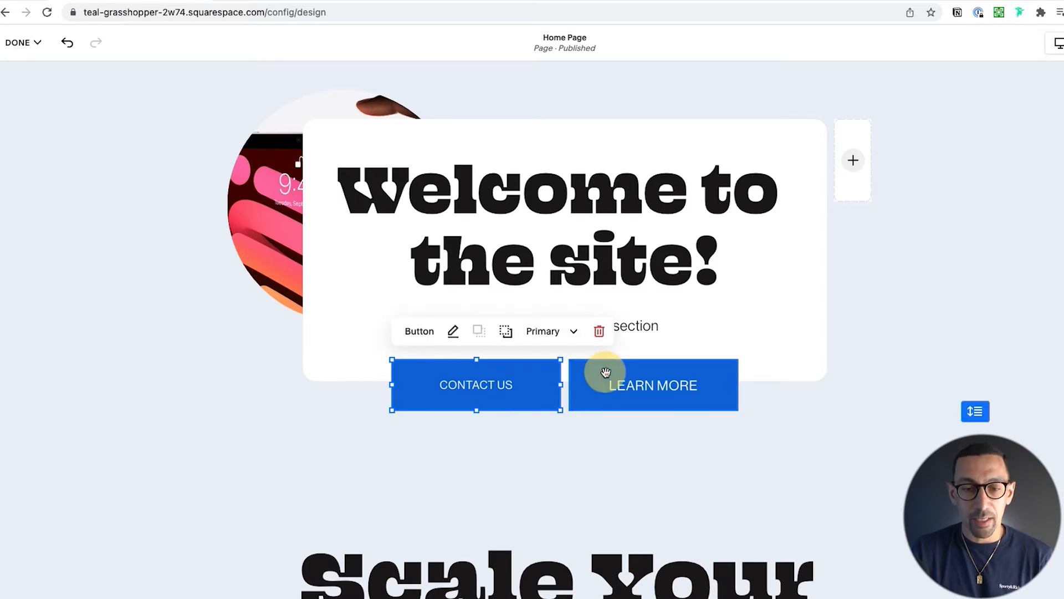
click(653, 370)
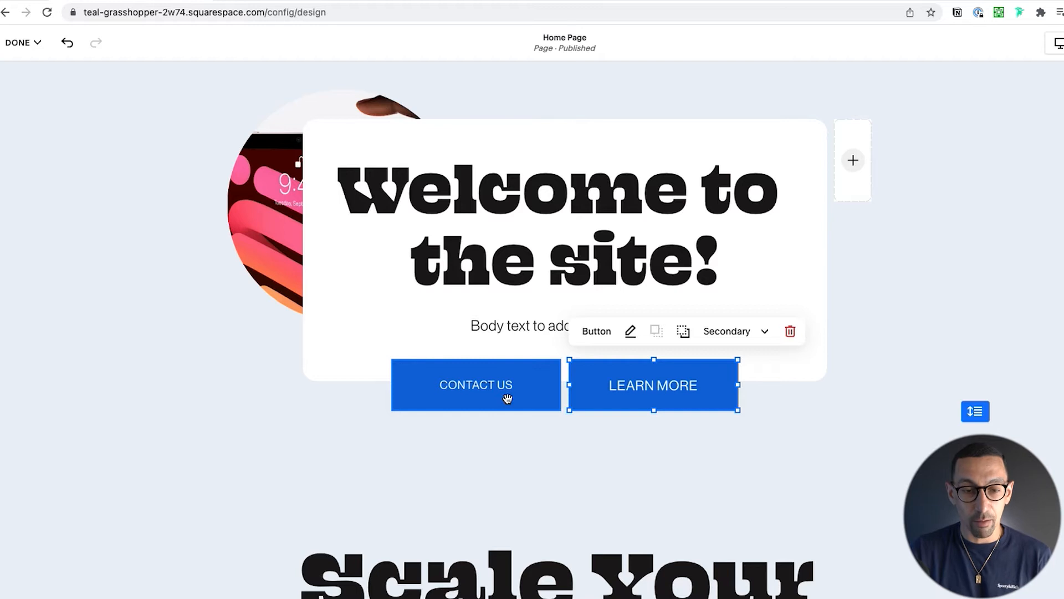
click(198, 285)
Add a third button block to the welcome section and arrange the three buttons in an even row beneath the body text.
click(35, 89)
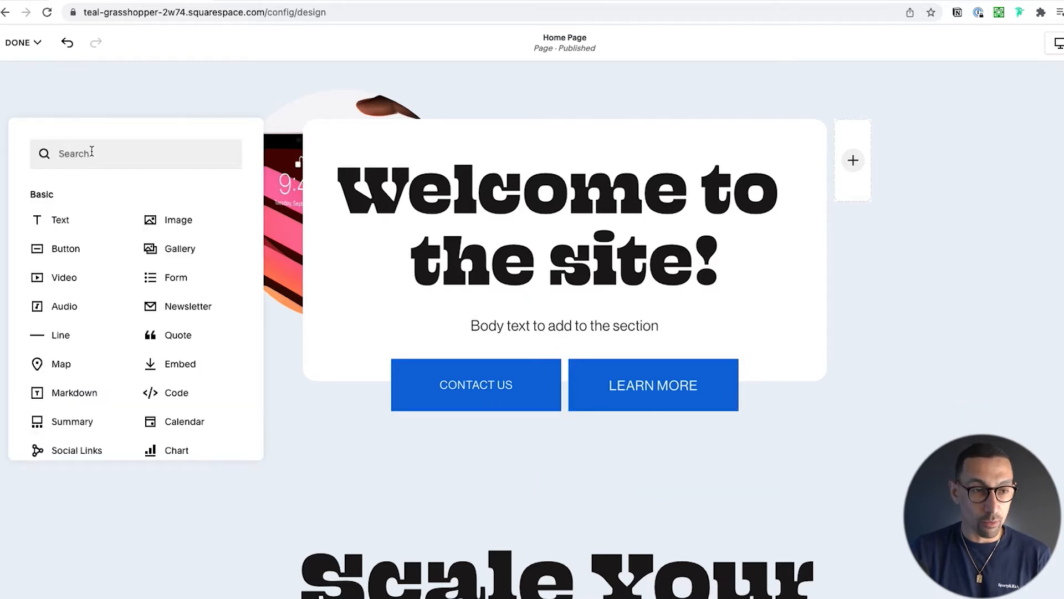
click(65, 247)
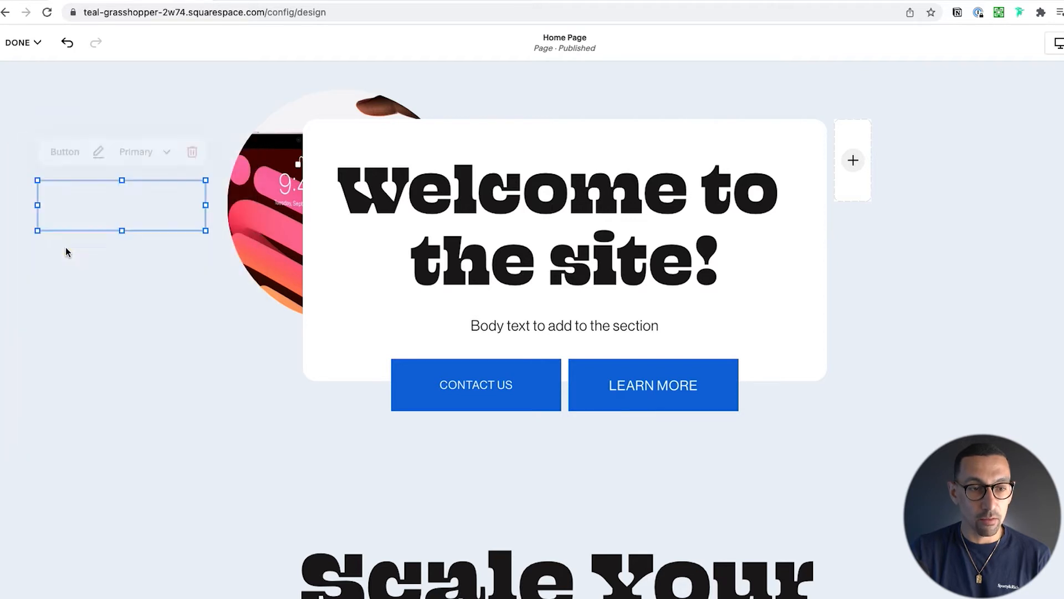
drag(101, 198, 731, 373)
drag(578, 389, 516, 388)
drag(409, 398, 333, 395)
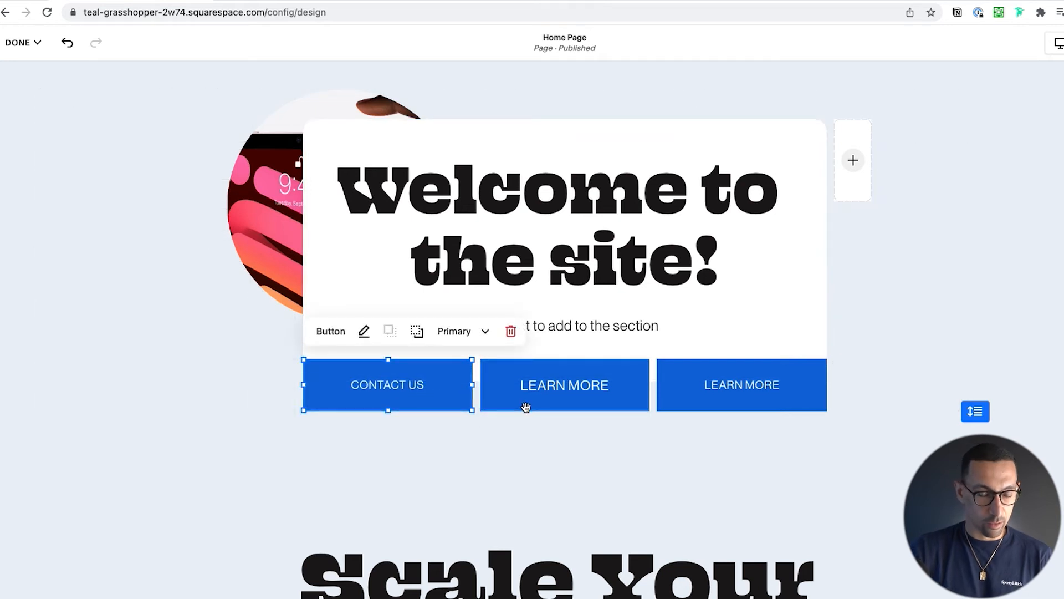
Set the text of the newly added button to "Watch The Video".
click(758, 391)
triple_click(896, 376)
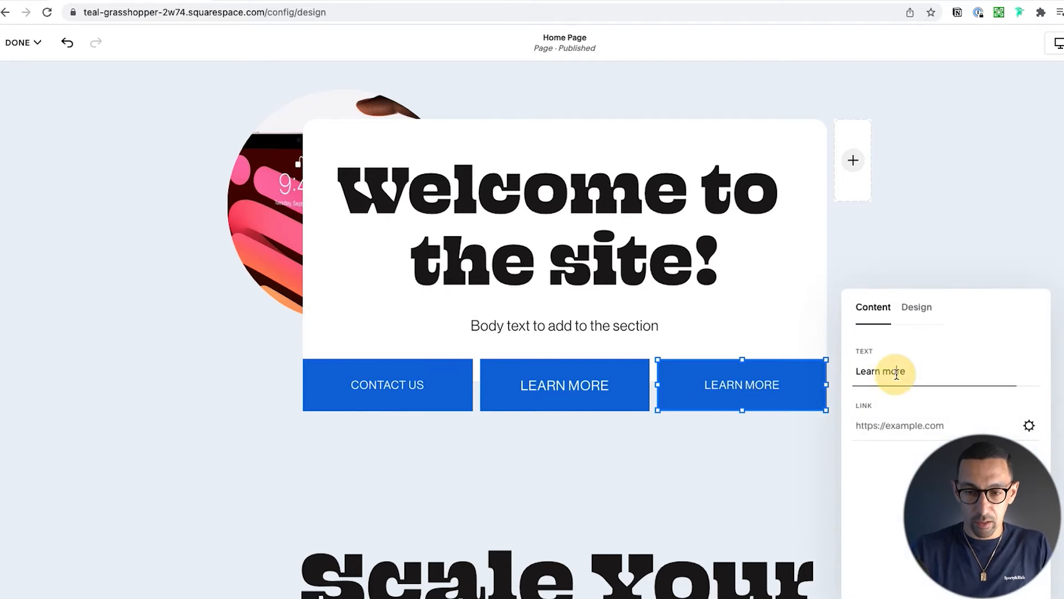
text(Watch the)
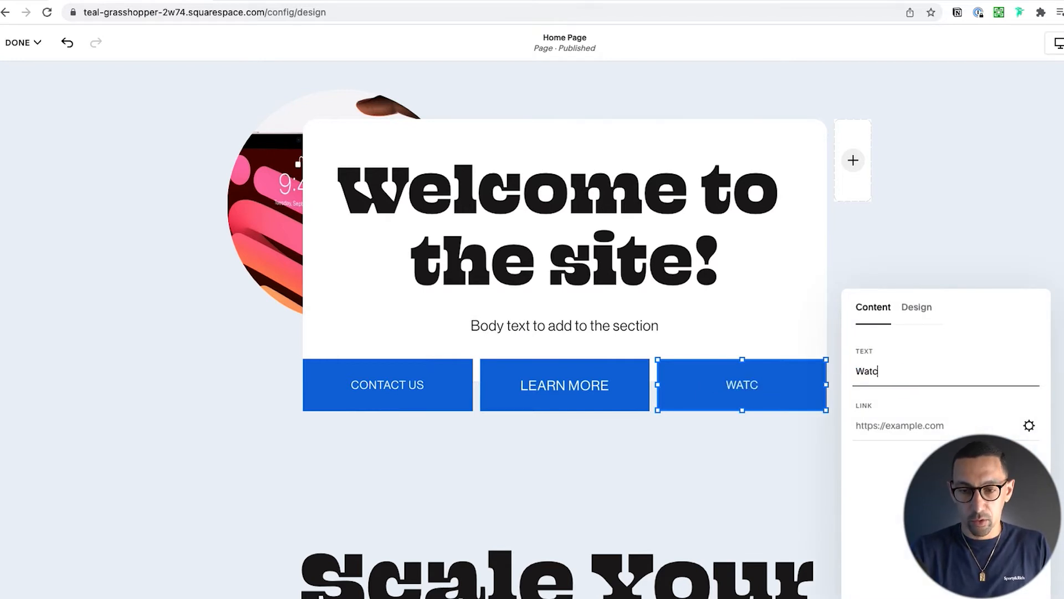
key(BackSpace)
key(BackSpace)
key(BackSpace)
key(BackSpace)
text(The )
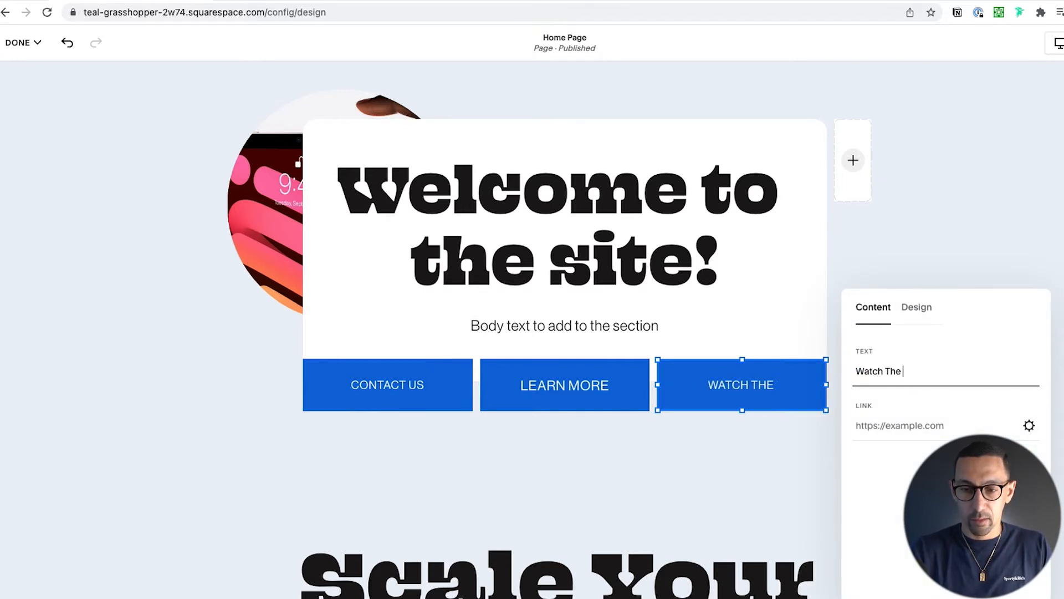
text(Videwo)
key(BackSpace)
key(BackSpace)
text(o)
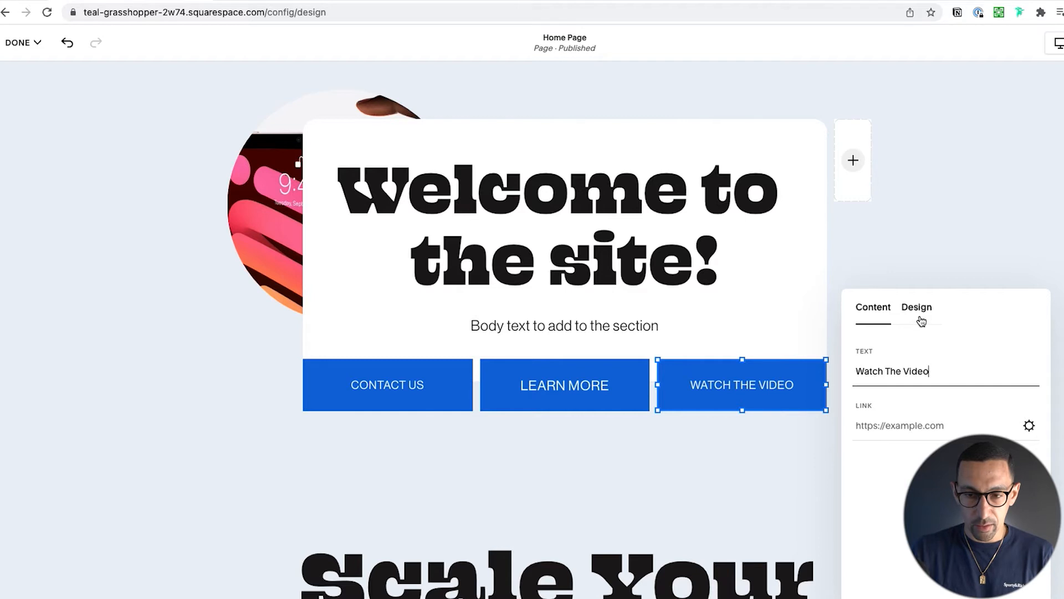
click(729, 335)
Give the Watch The Video button the Tertiary style and extend its height to match the other two buttons.
click(755, 380)
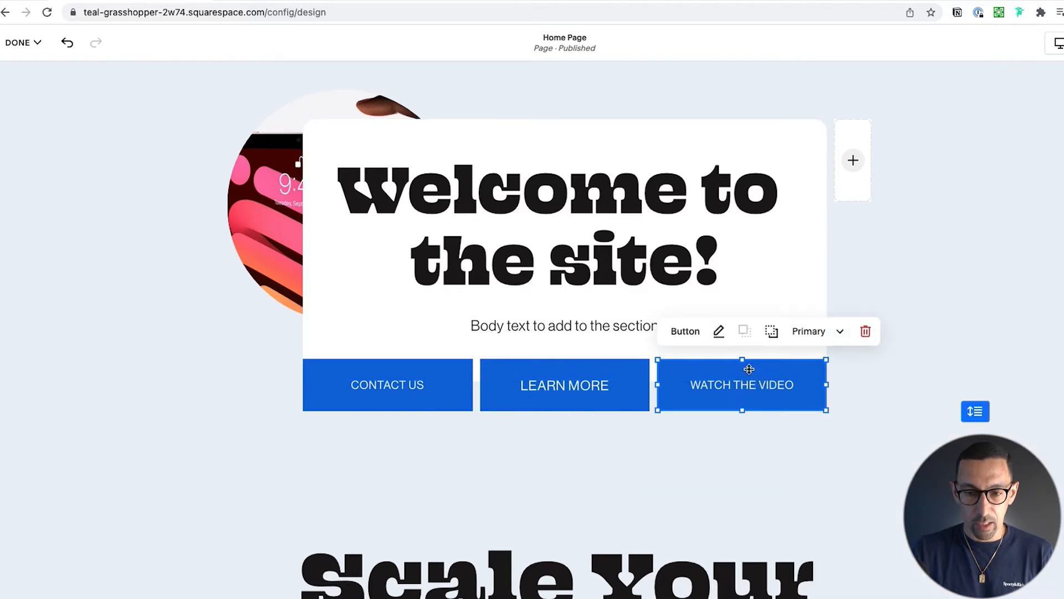
click(815, 331)
click(833, 441)
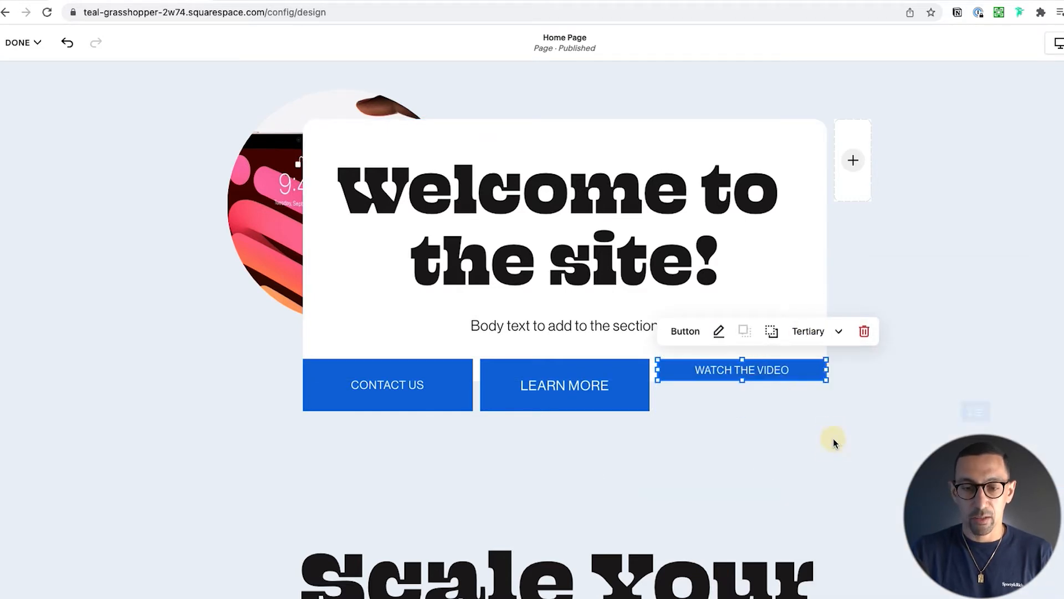
drag(742, 381, 743, 410)
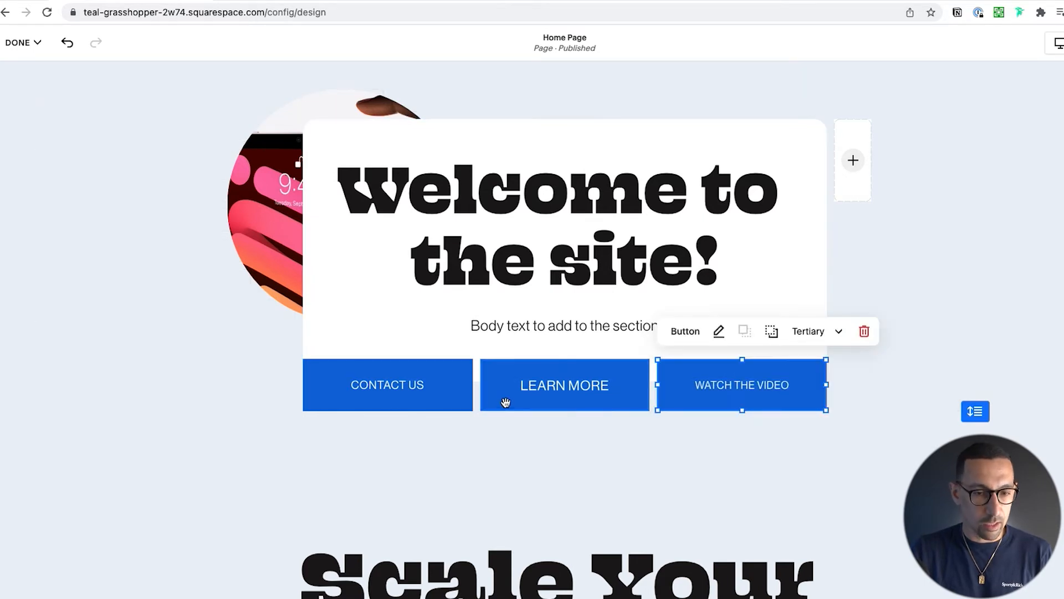
Widen the white card behind the welcome heading so it extends past the button row on both sides.
click(843, 247)
click(820, 245)
drag(824, 247, 851, 245)
drag(303, 249, 91, 238)
Move the circular phone image further left and the empty image placeholder further right, beyond the widened card's edge.
drag(184, 241, 184, 241)
click(841, 186)
drag(842, 185, 888, 186)
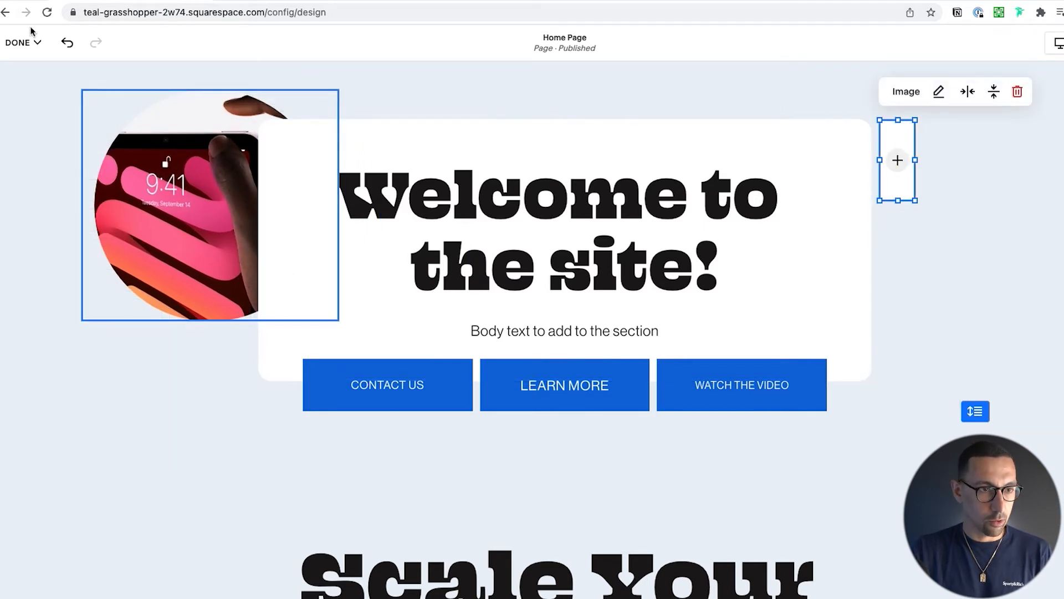
Save the home page changes and leave page editing.
click(23, 42)
click(20, 81)
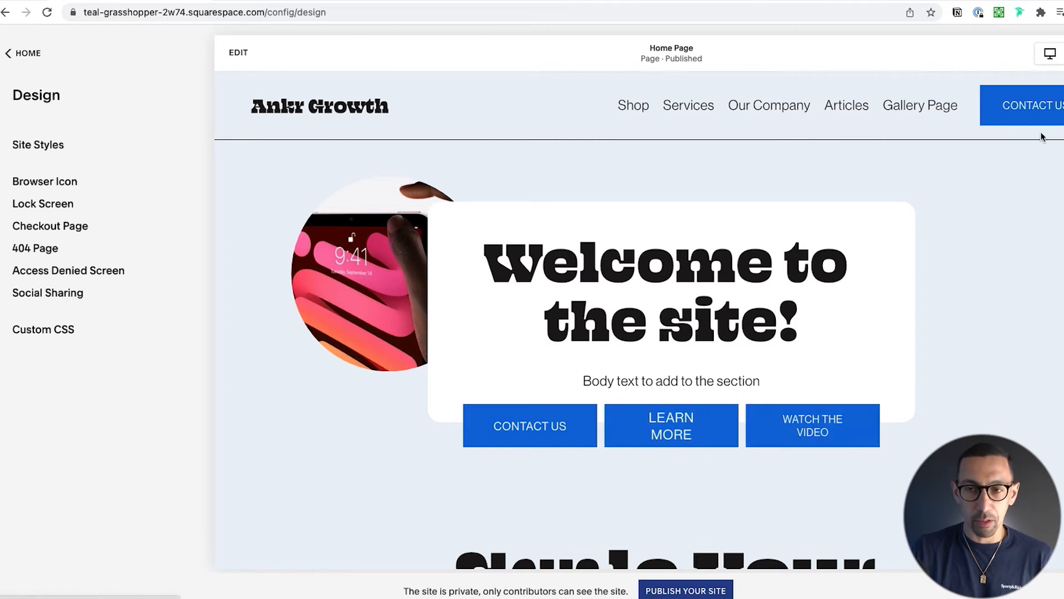
Preview the home page in mobile view to examine how the buttons and image stack, and return to desktop view.
click(1061, 54)
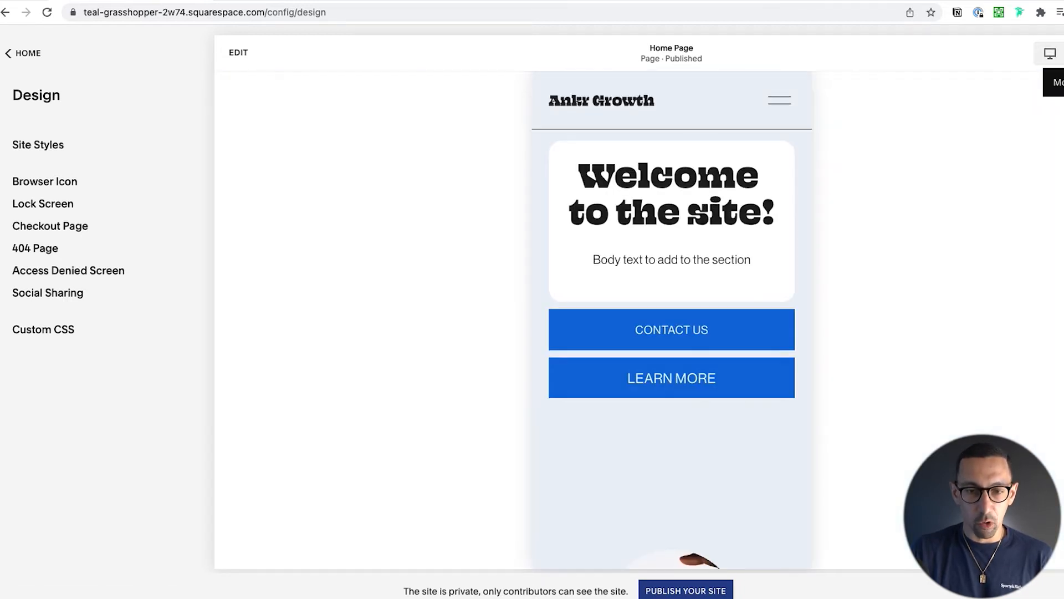
scroll(691, 344, down, 3)
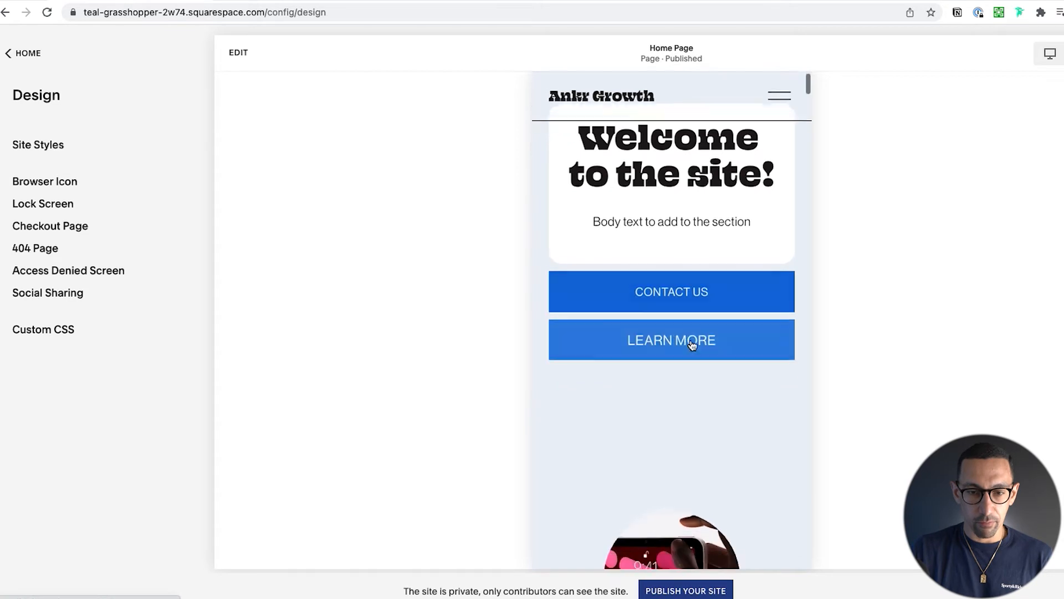
scroll(691, 341, down, 5)
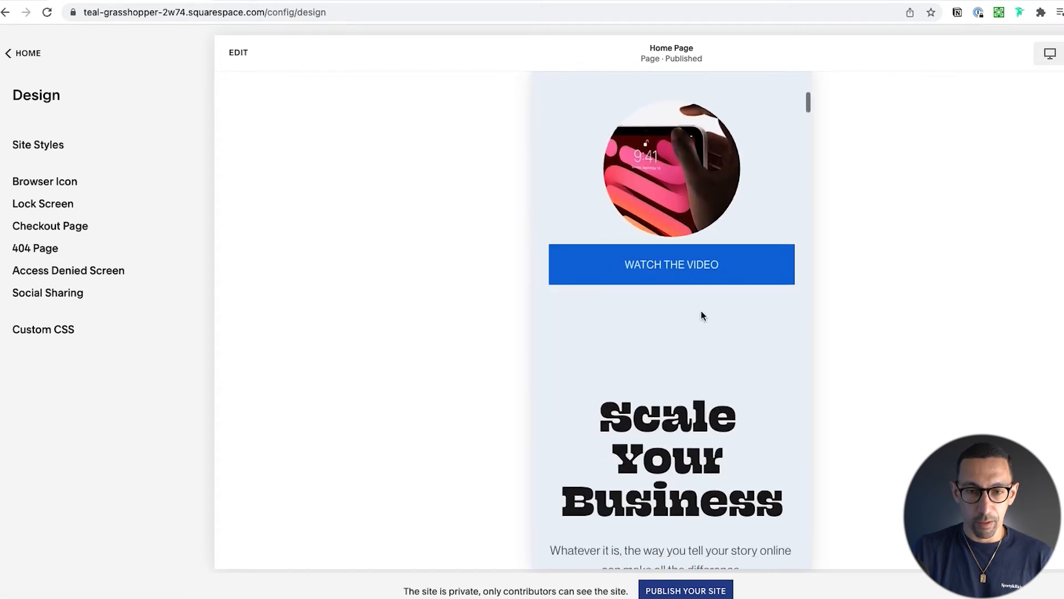
scroll(696, 276, up, 8)
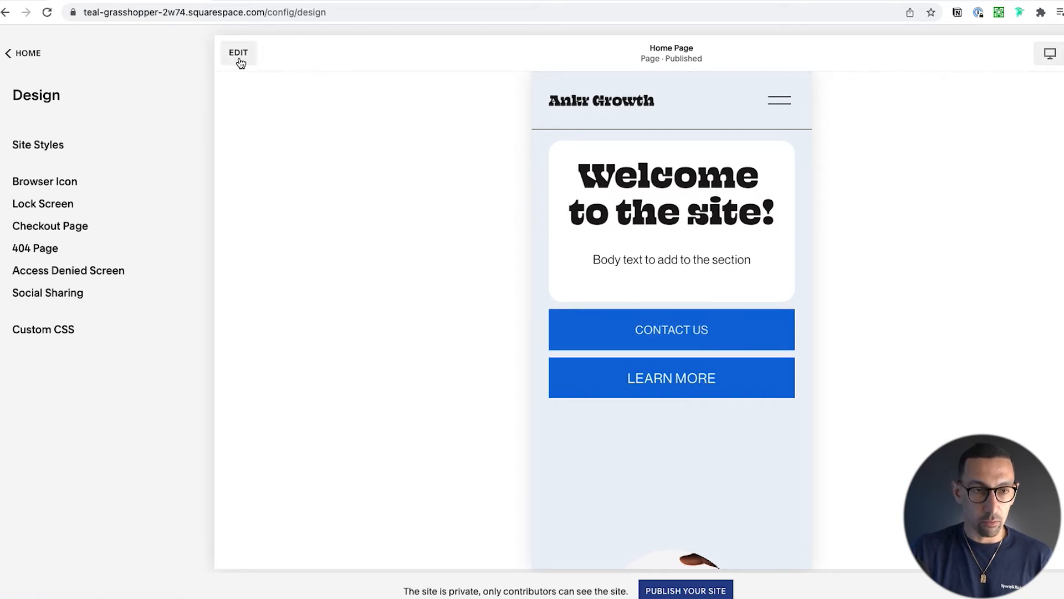
click(1051, 56)
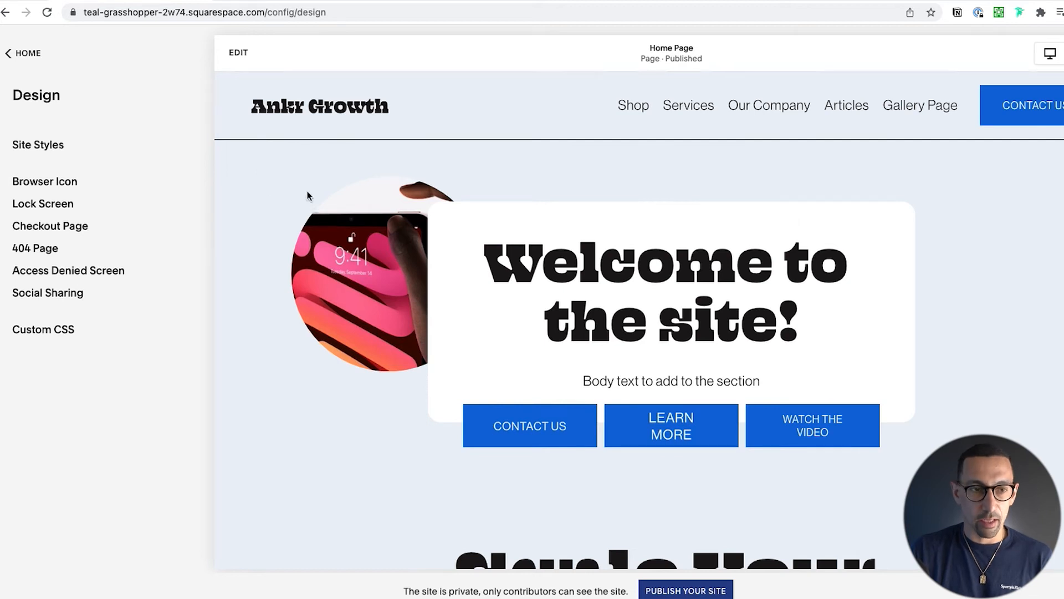
In the site-wide button styles, set the text size of primary buttons to 1rem.
click(25, 52)
click(36, 171)
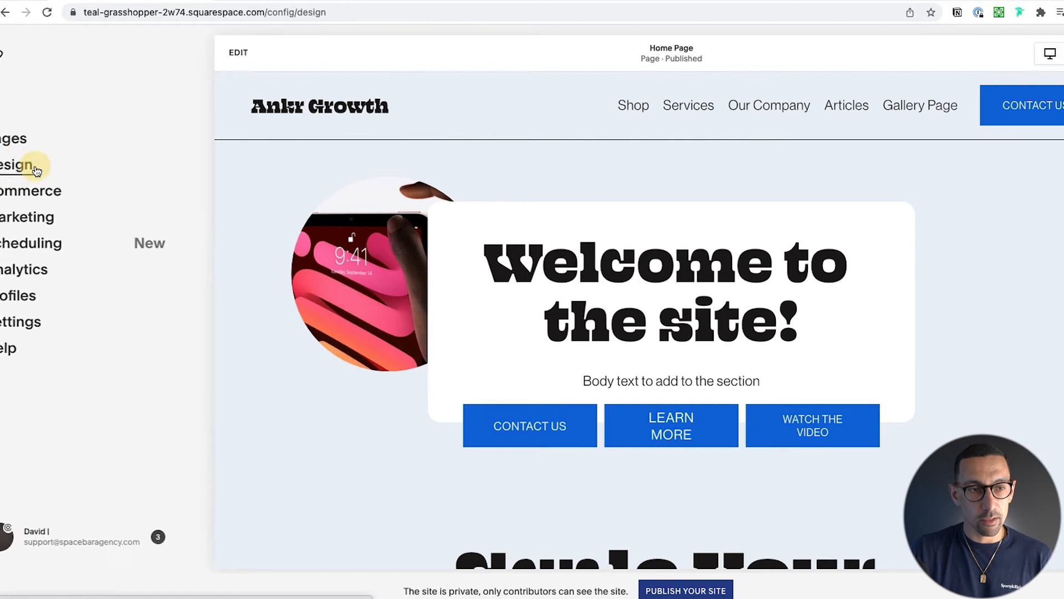
click(40, 146)
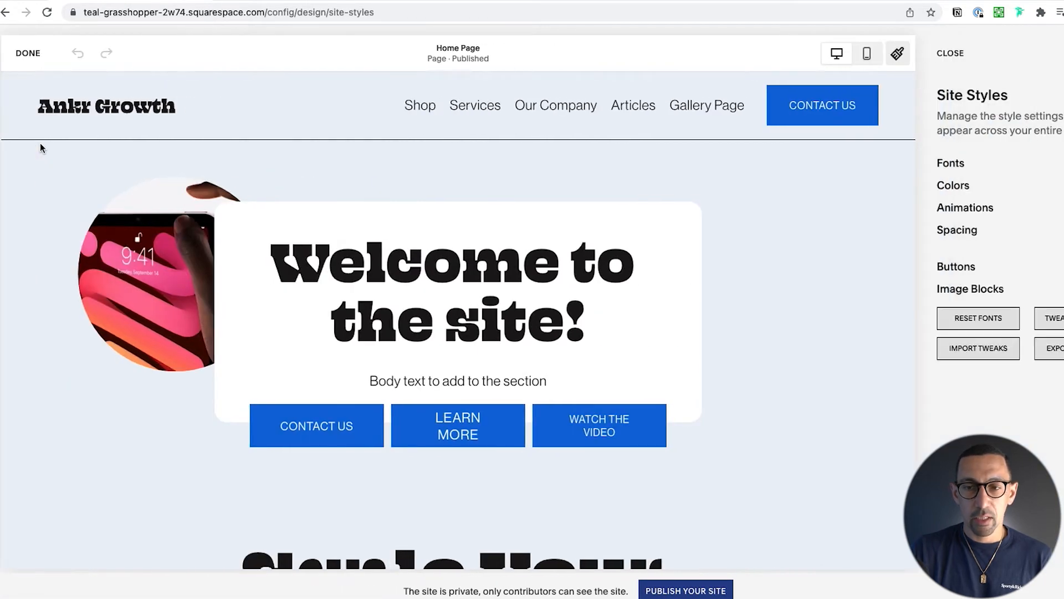
click(902, 273)
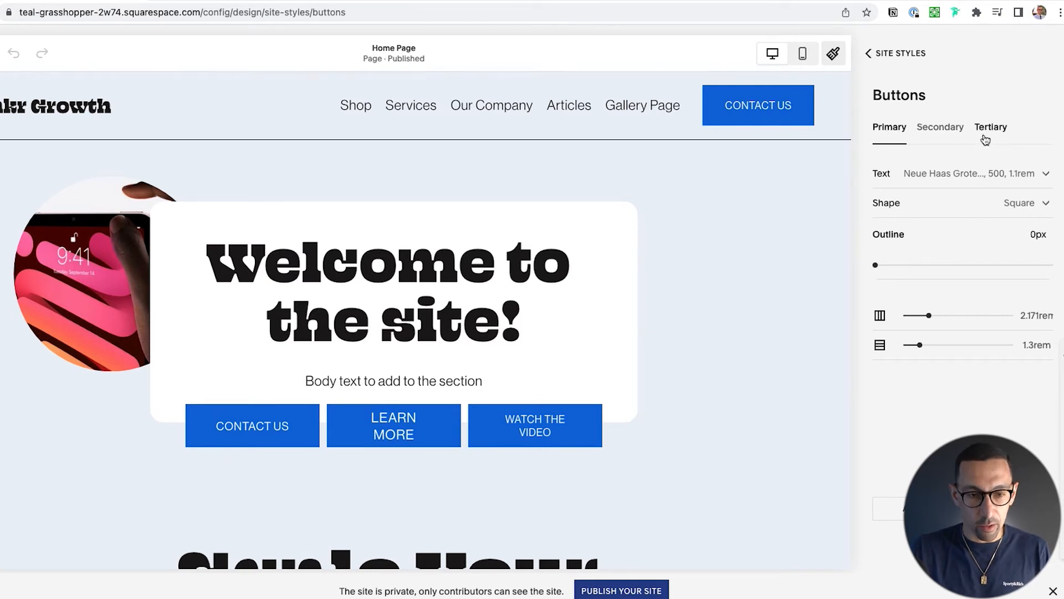
click(959, 174)
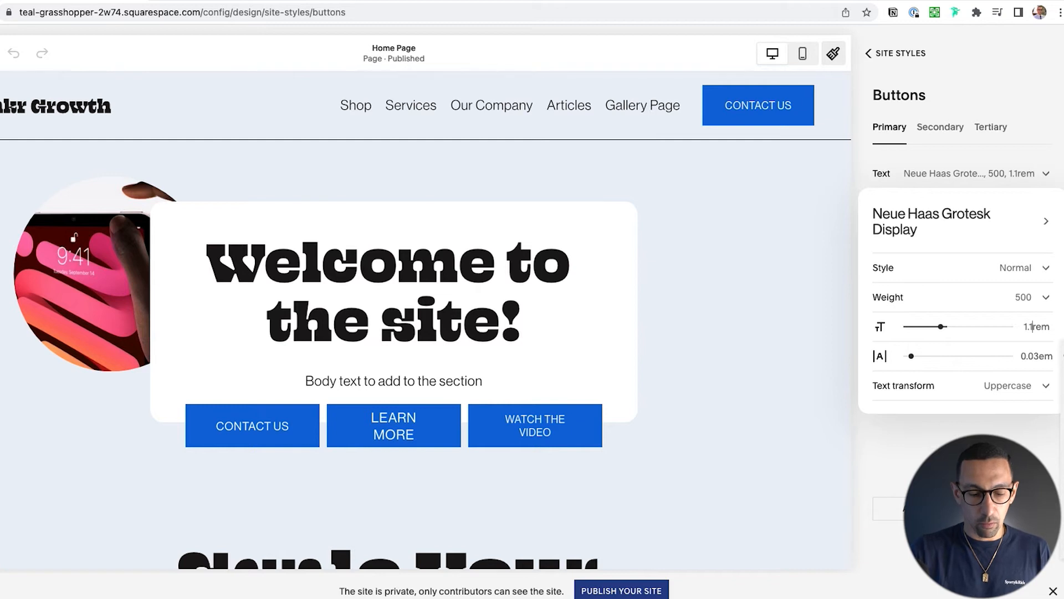
key(BackSpace)
key(BackSpace)
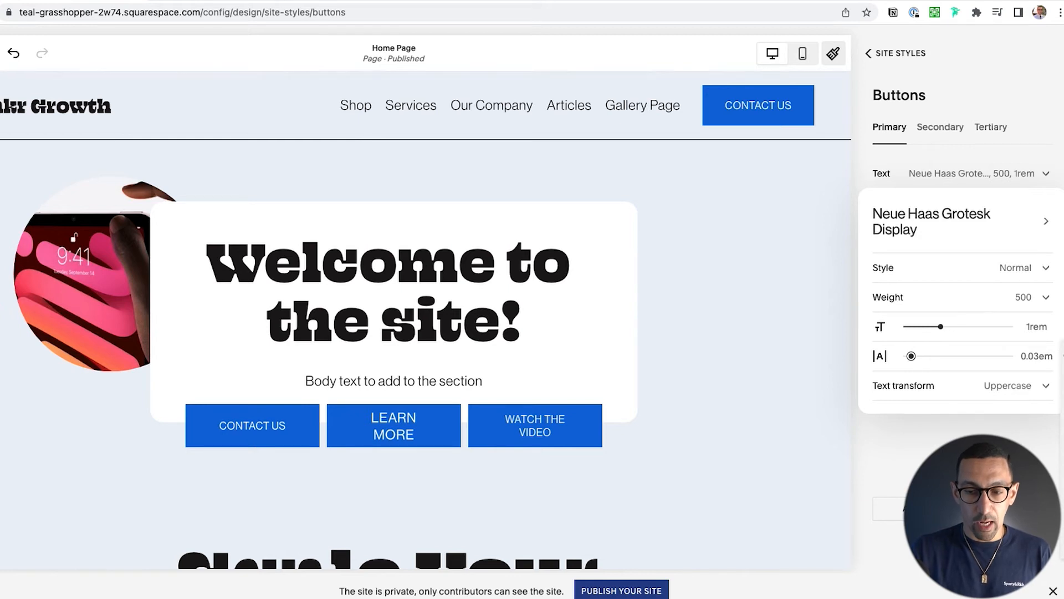
click(949, 460)
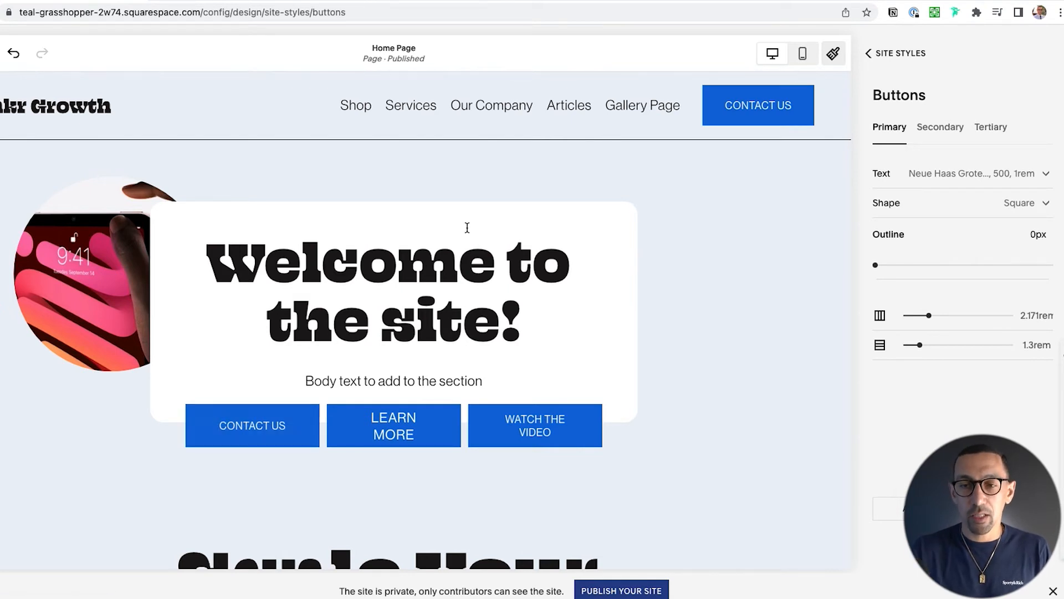
Set the text size of secondary buttons to 1rem in the site-wide button styles.
click(960, 133)
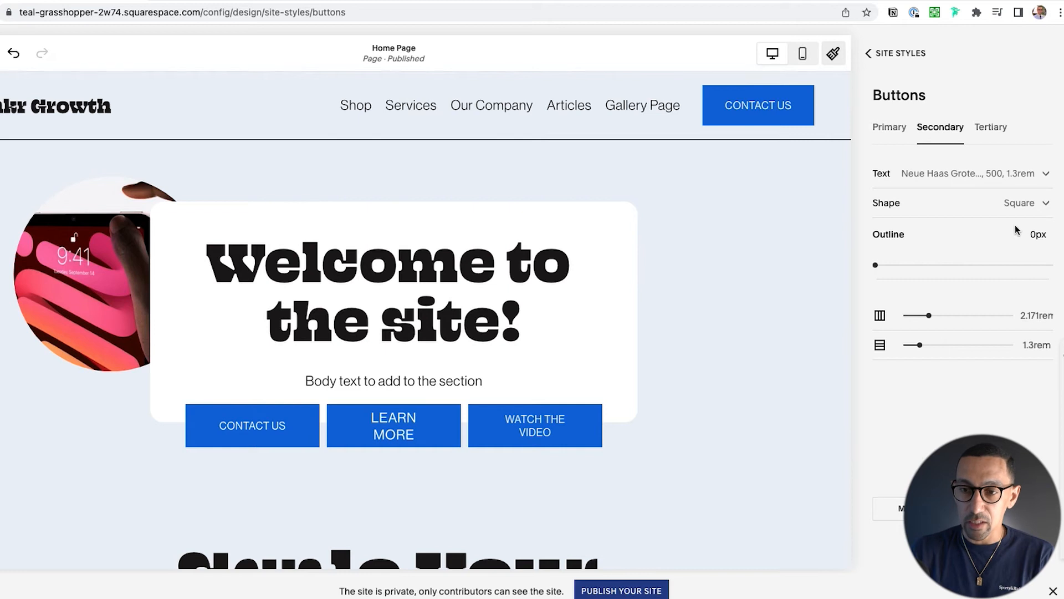
click(981, 172)
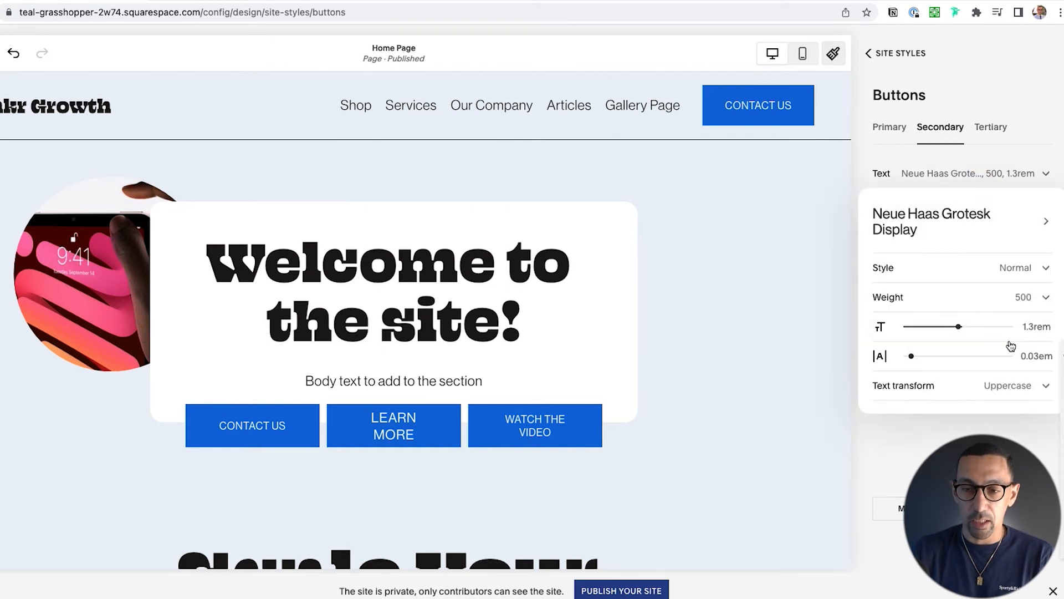
click(1026, 329)
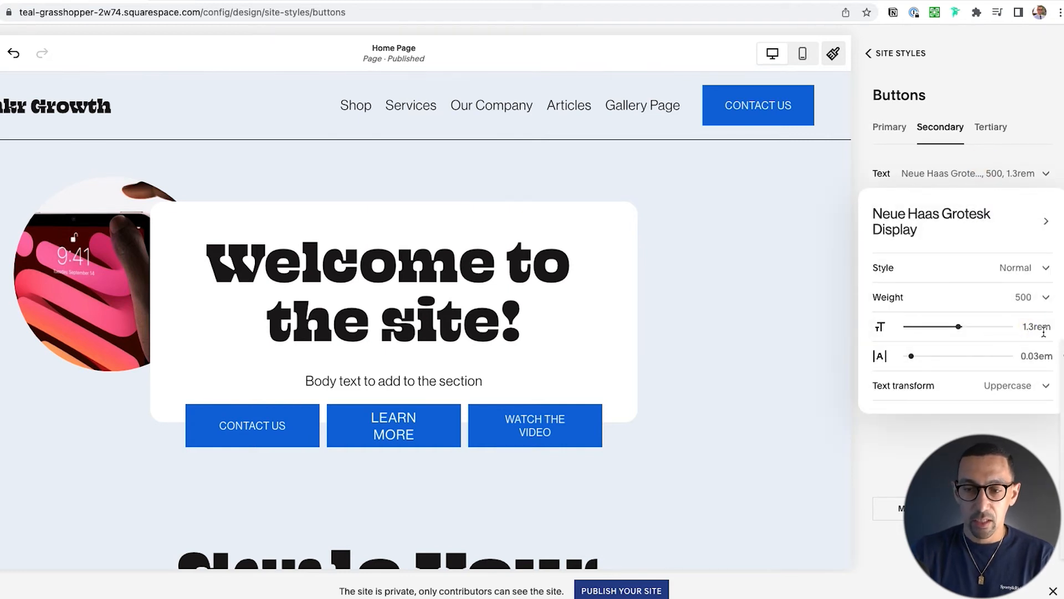
text(1)
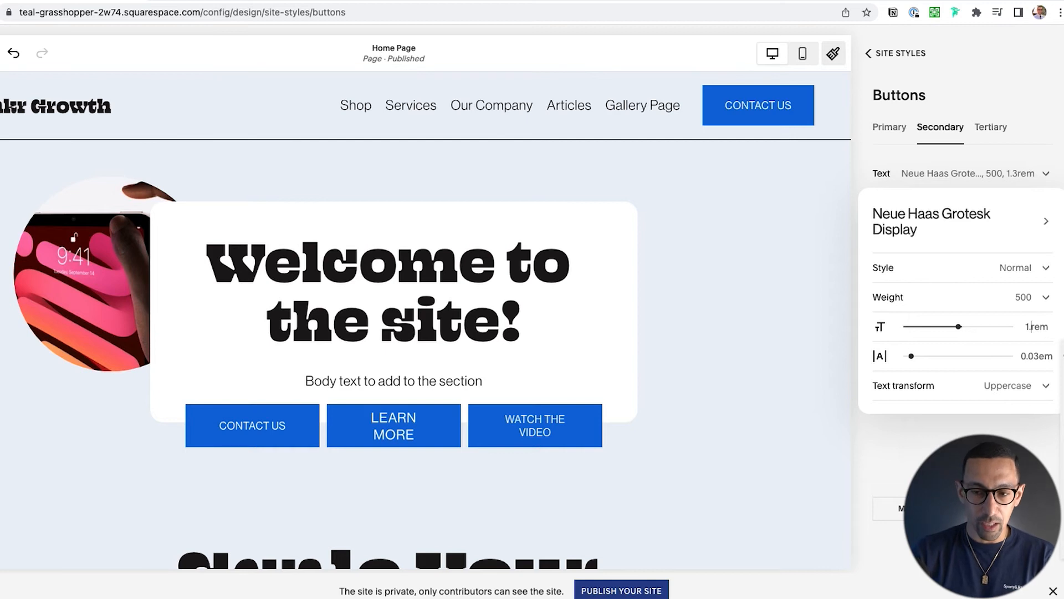
key(Return)
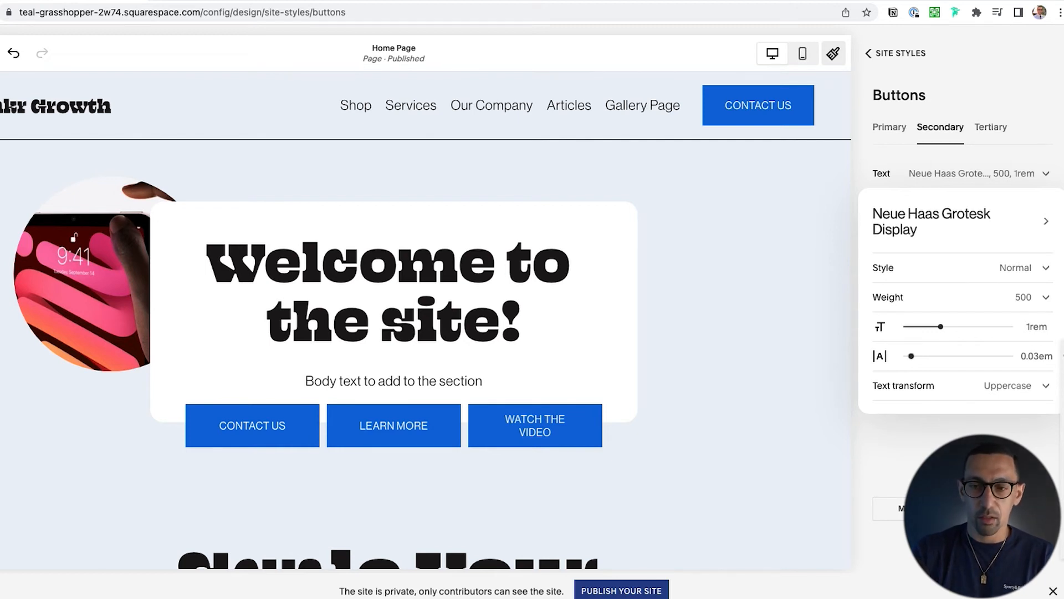
click(1045, 98)
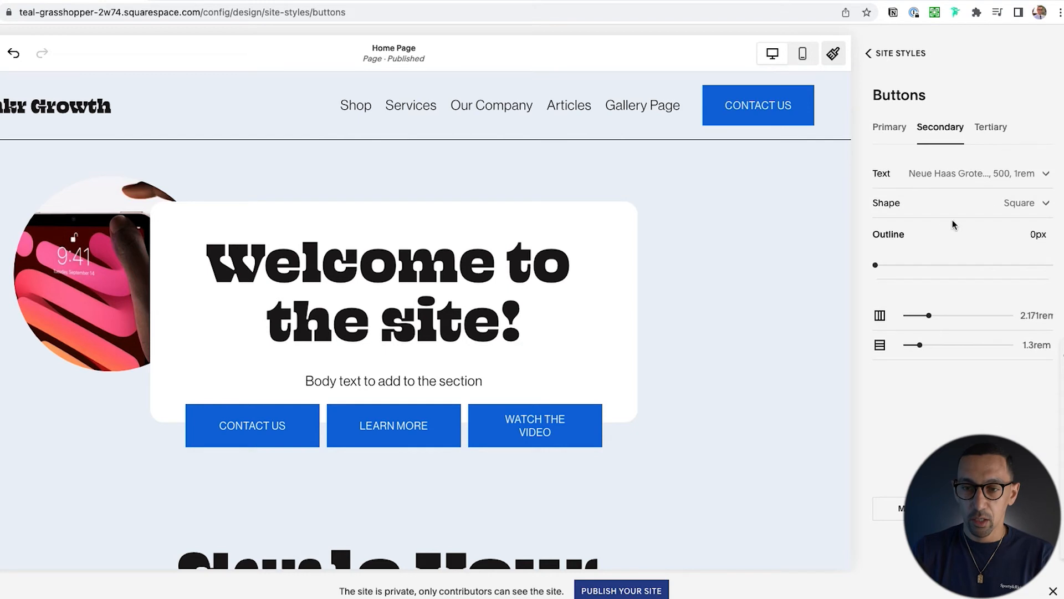
Change the secondary buttons to a square shape with no fill and a 2px outline.
click(1031, 204)
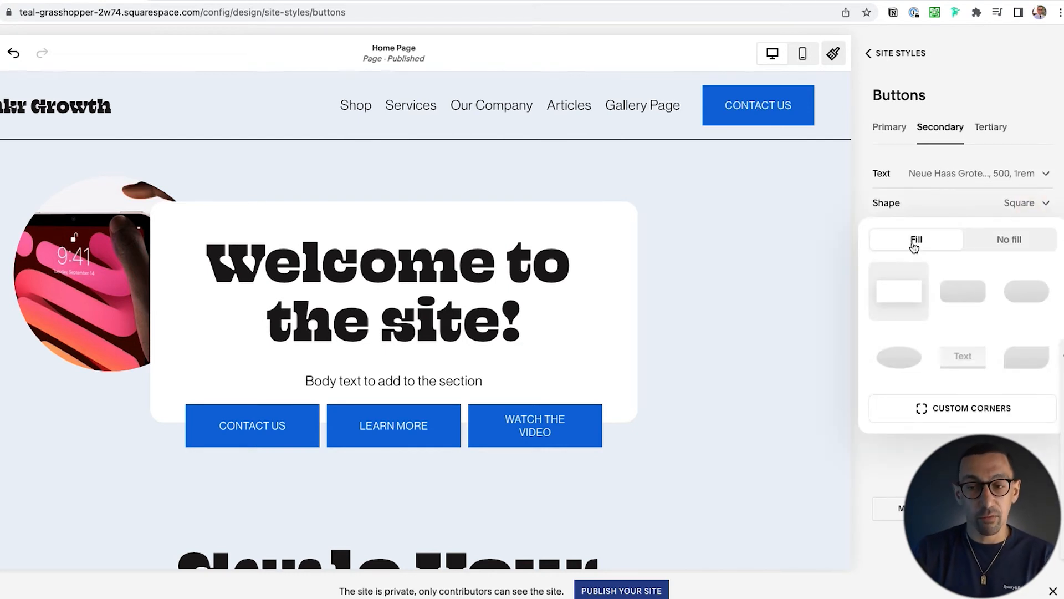
click(1021, 245)
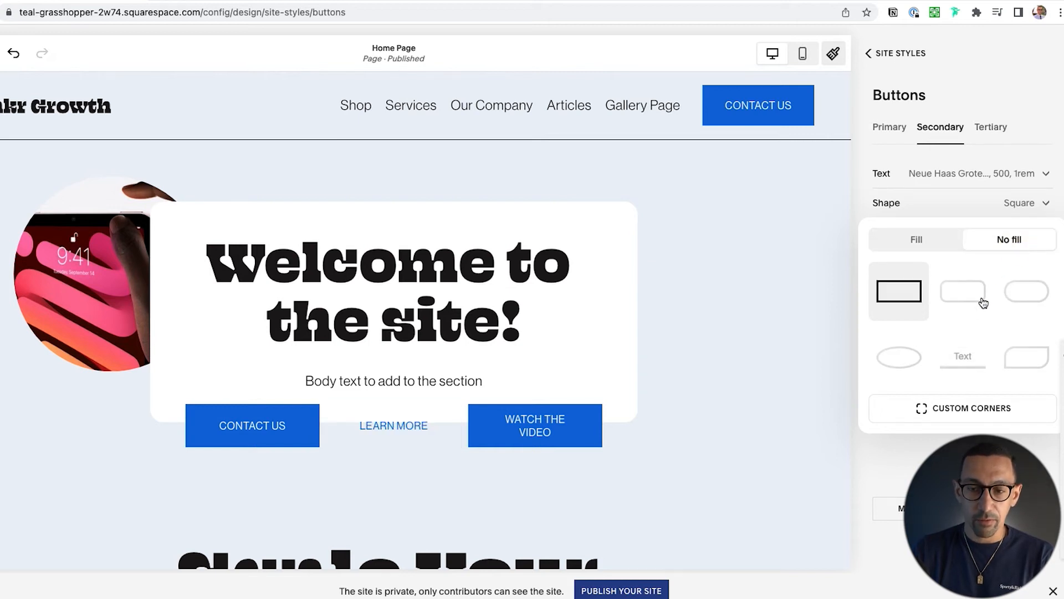
key(Escape)
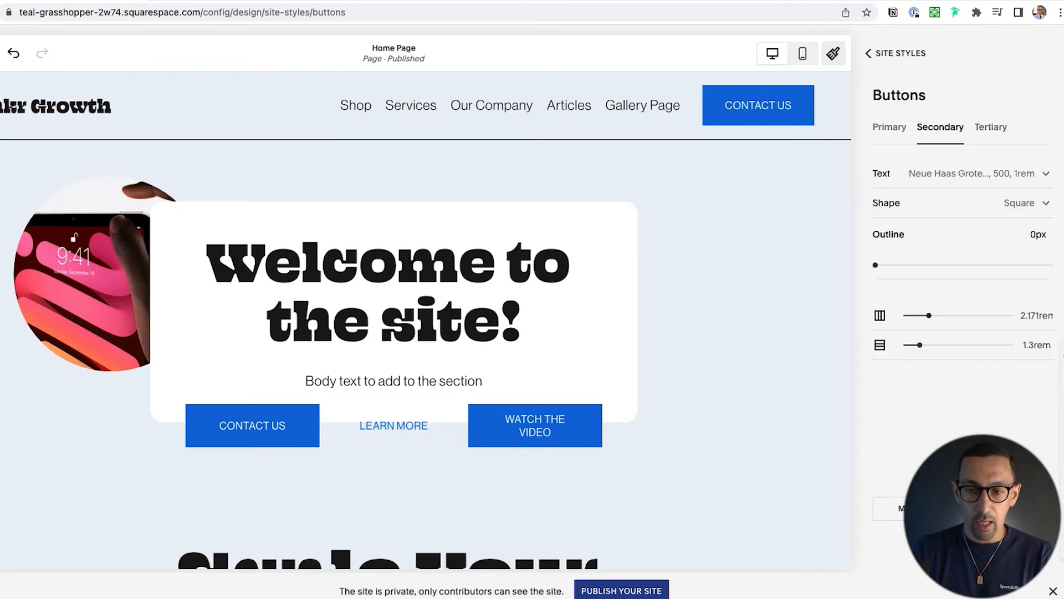
drag(886, 266, 927, 264)
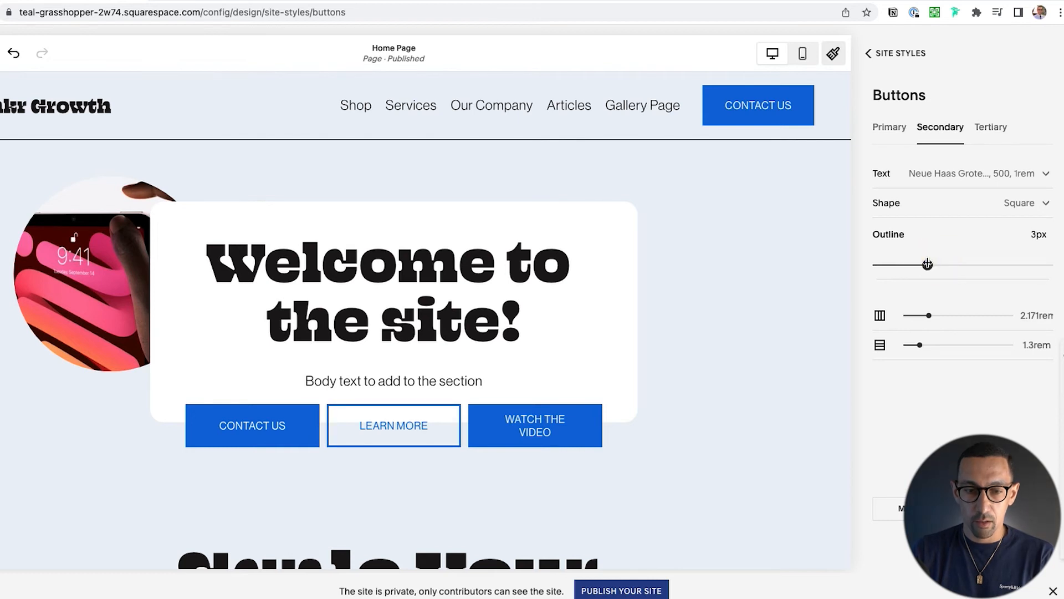
click(908, 265)
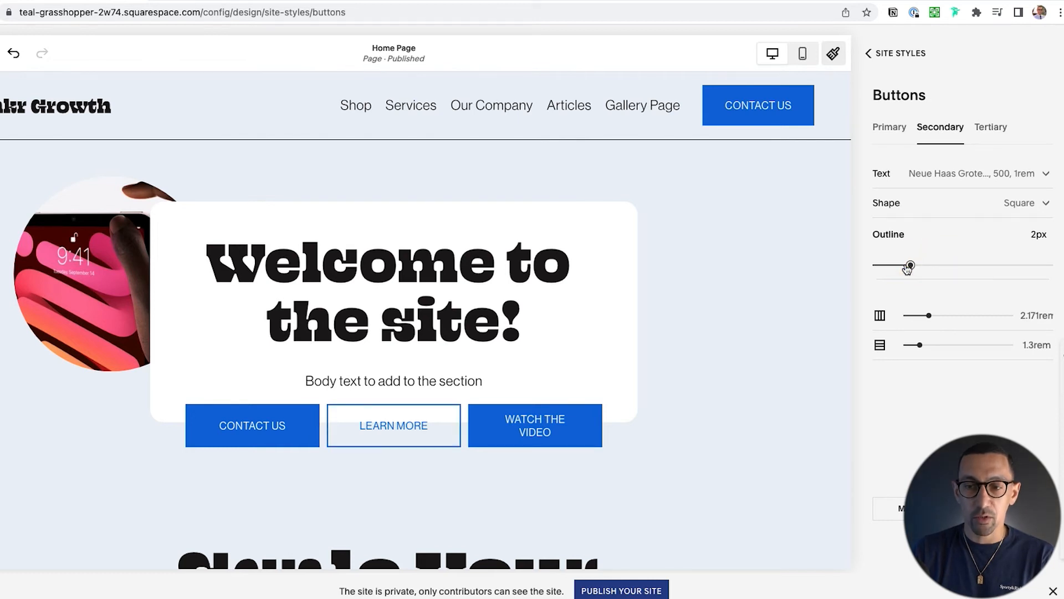
Set the horizontal padding of secondary buttons to 1rem.
click(930, 314)
mouse_move(930, 314)
mouse_down()
mouse_move(965, 315)
mouse_move(900, 315)
mouse_move(911, 314)
mouse_up()
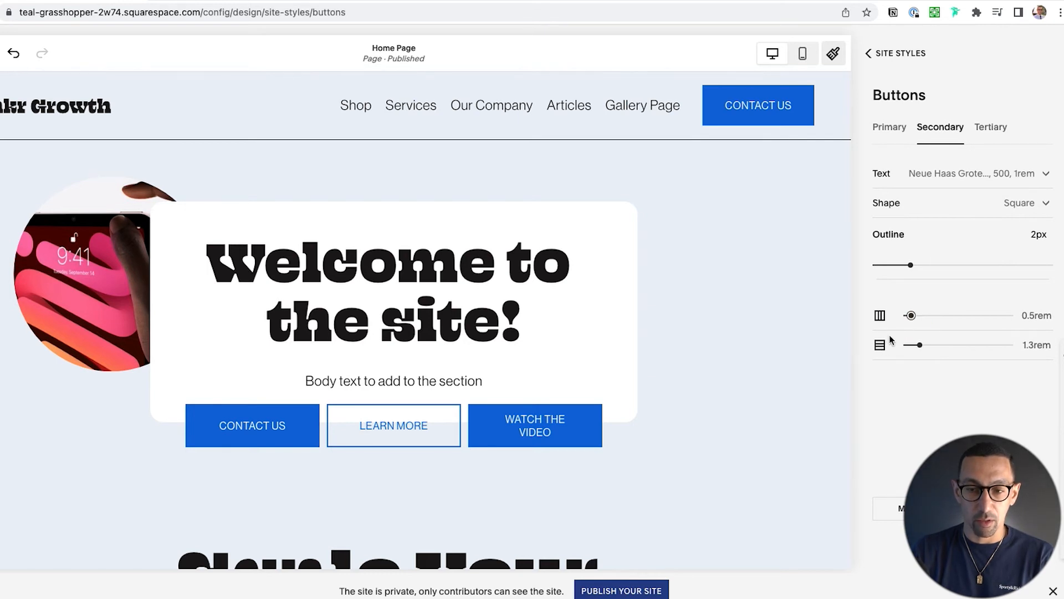
click(911, 315)
drag(911, 315, 920, 315)
click(1037, 316)
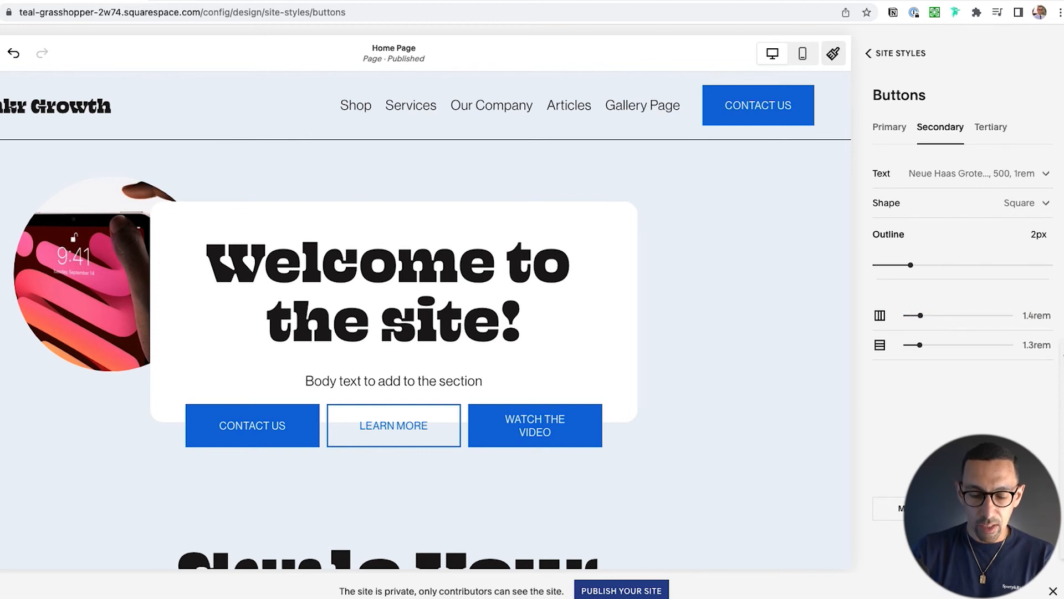
text(1)
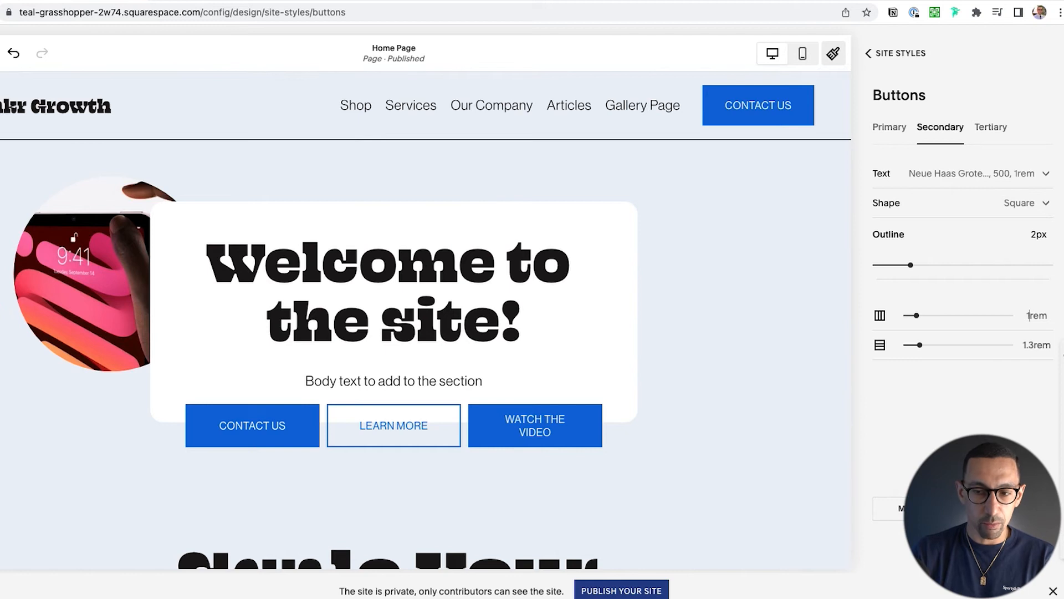
key(Tab)
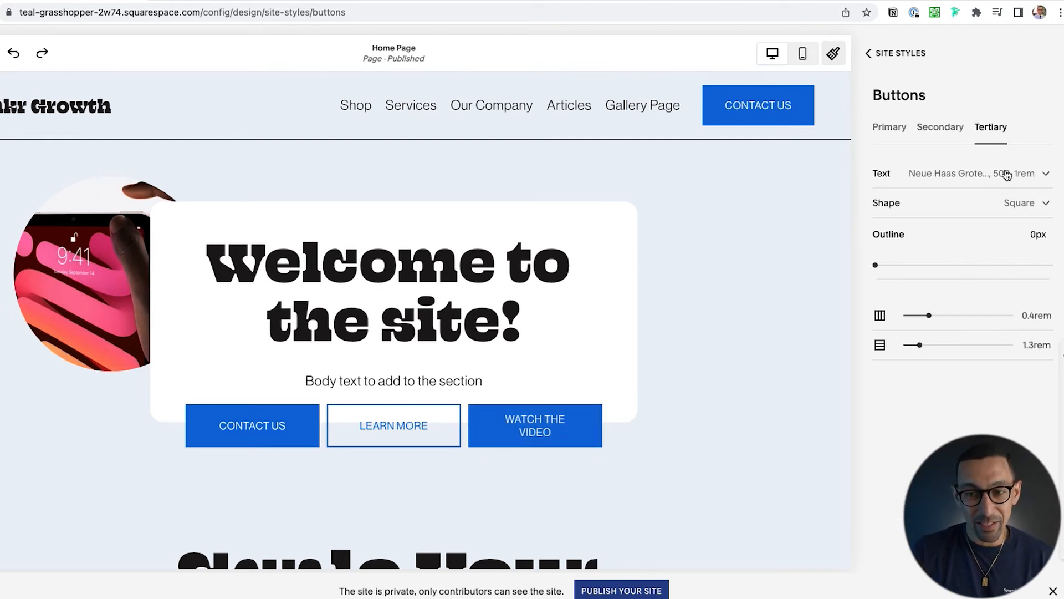
Give the tertiary buttons a square no-fill shape with a 2px outline and 0.5rem horizontal padding.
click(1007, 204)
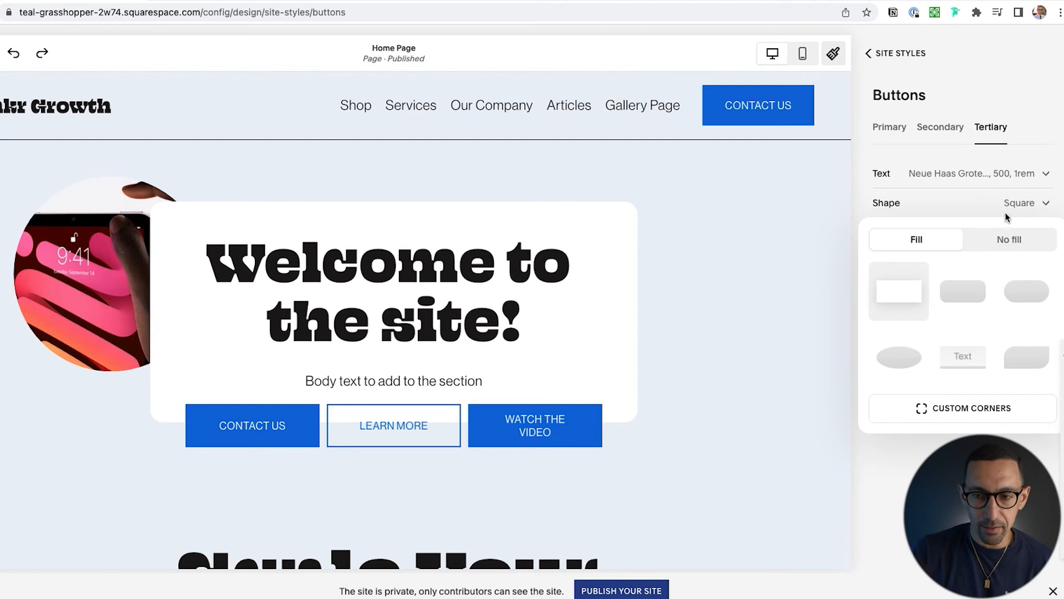
click(1009, 240)
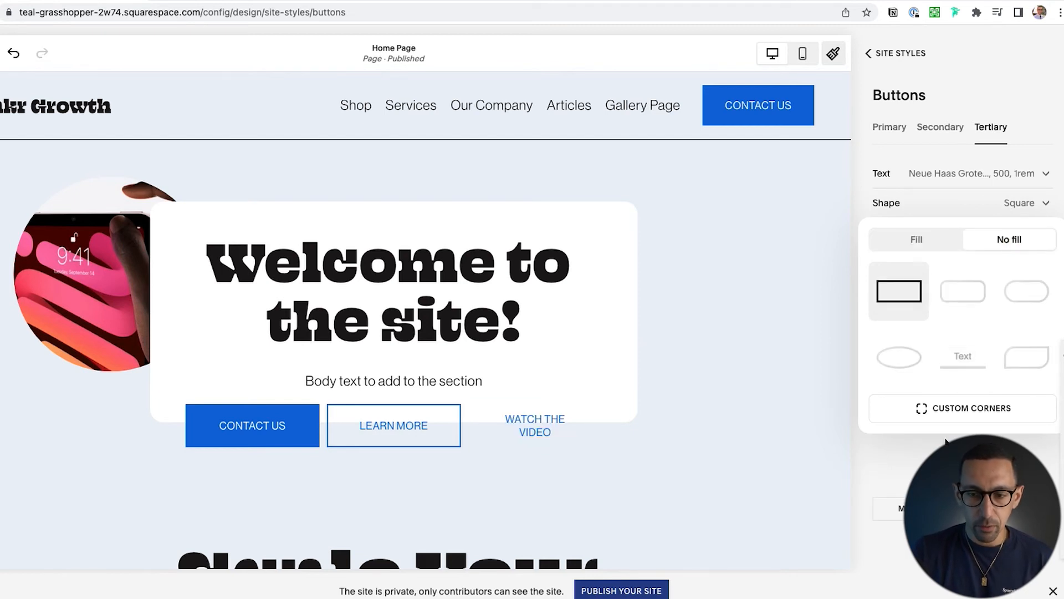
click(1034, 236)
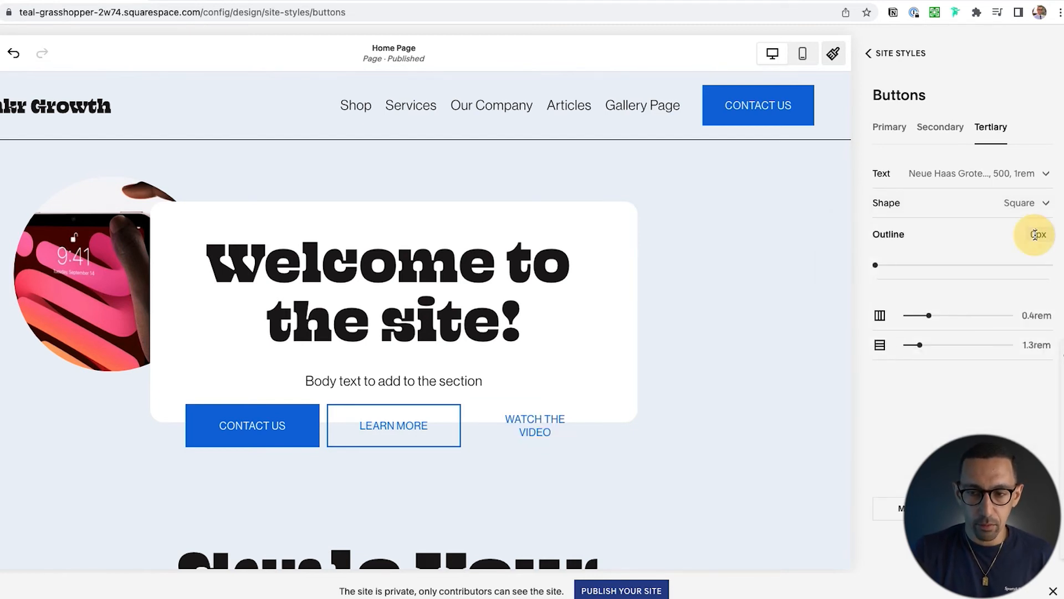
text(2)
key(Return)
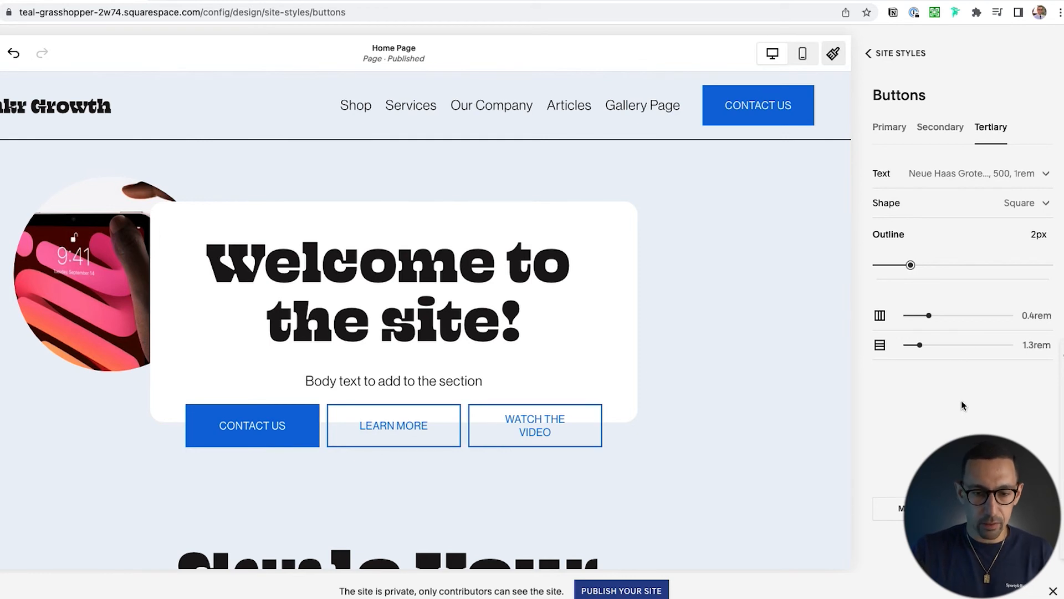
drag(929, 315, 910, 315)
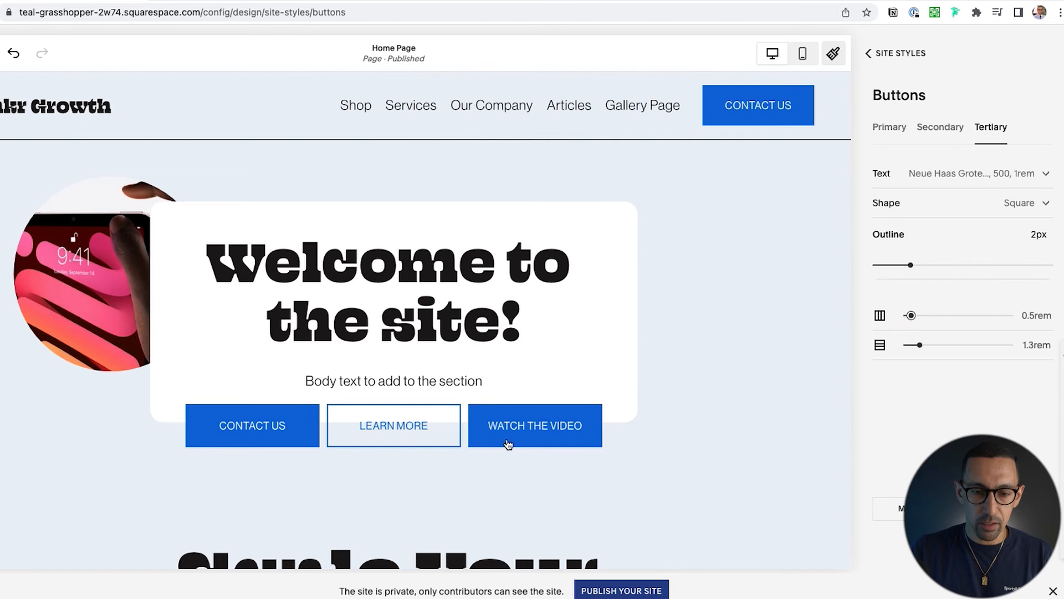
Check the restyled buttons in mobile view, return to desktop view and save the site style changes.
click(802, 53)
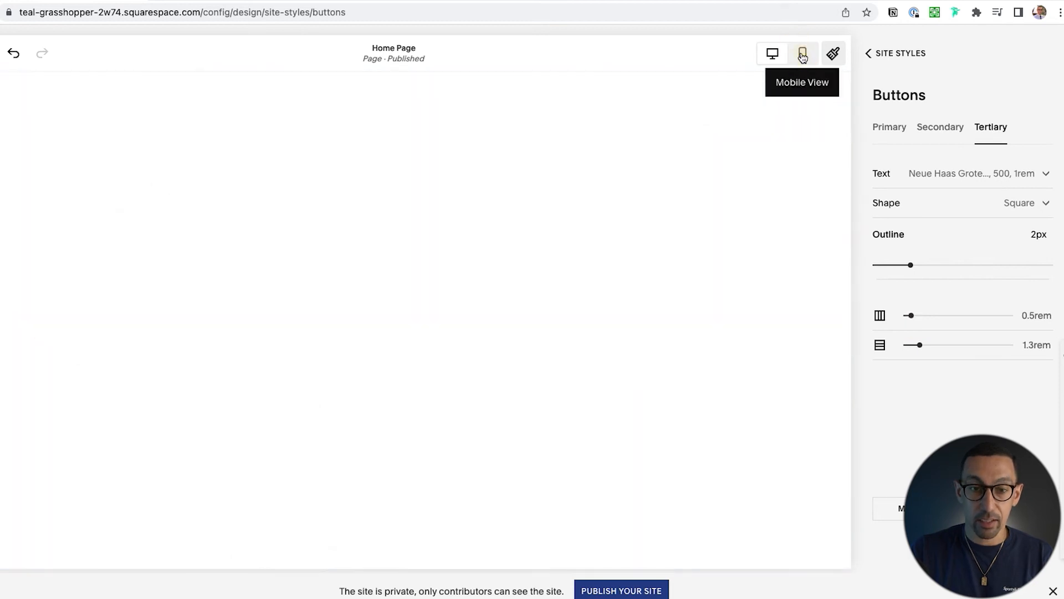
scroll(341, 309, down, 3)
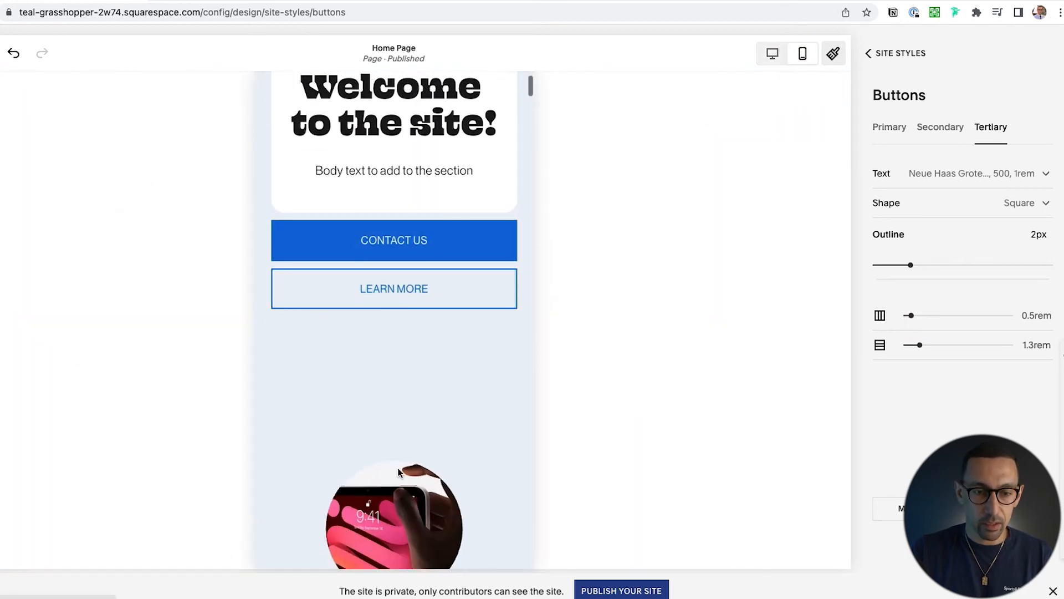
scroll(379, 325, down, 15)
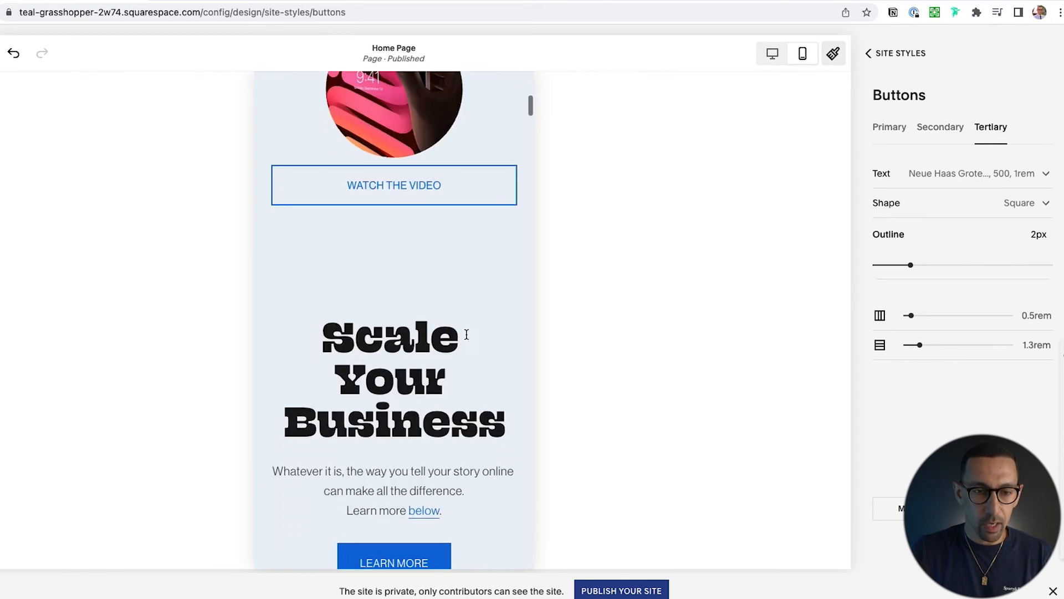
scroll(442, 248, up, 5)
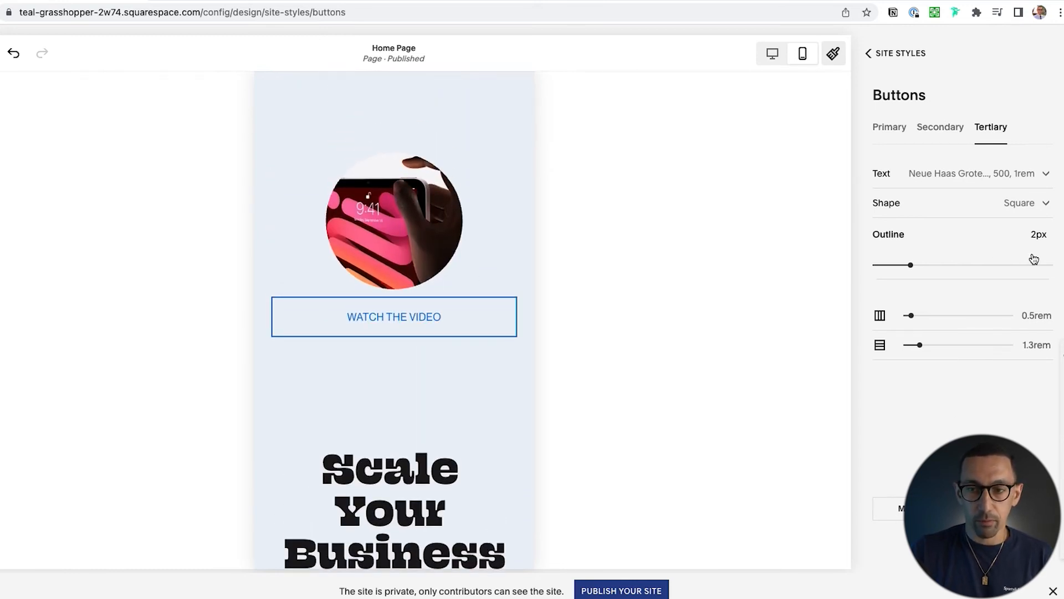
scroll(424, 176, up, 10)
scroll(423, 175, up, 4)
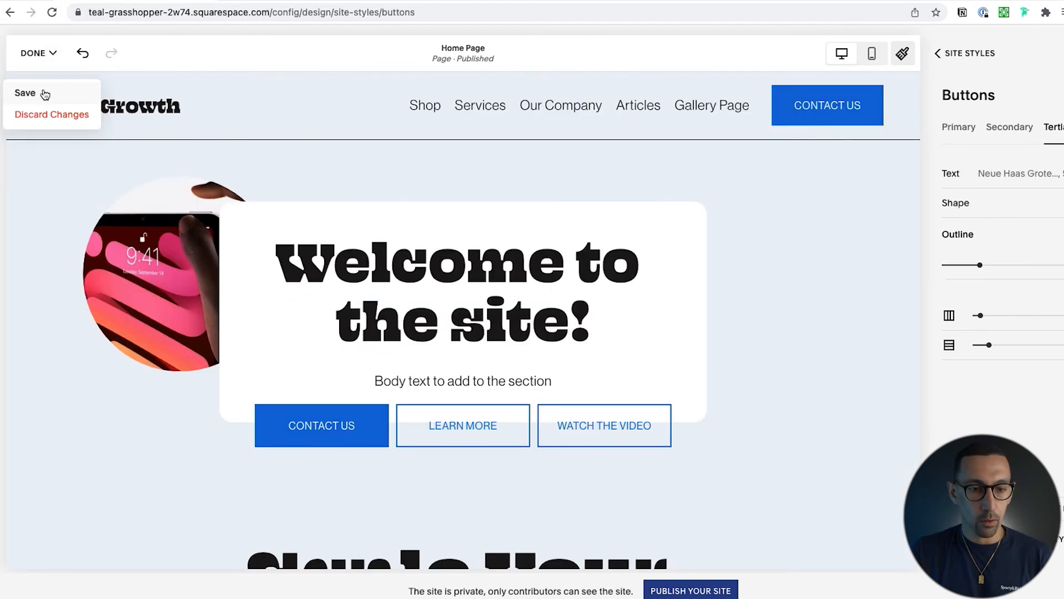
click(45, 93)
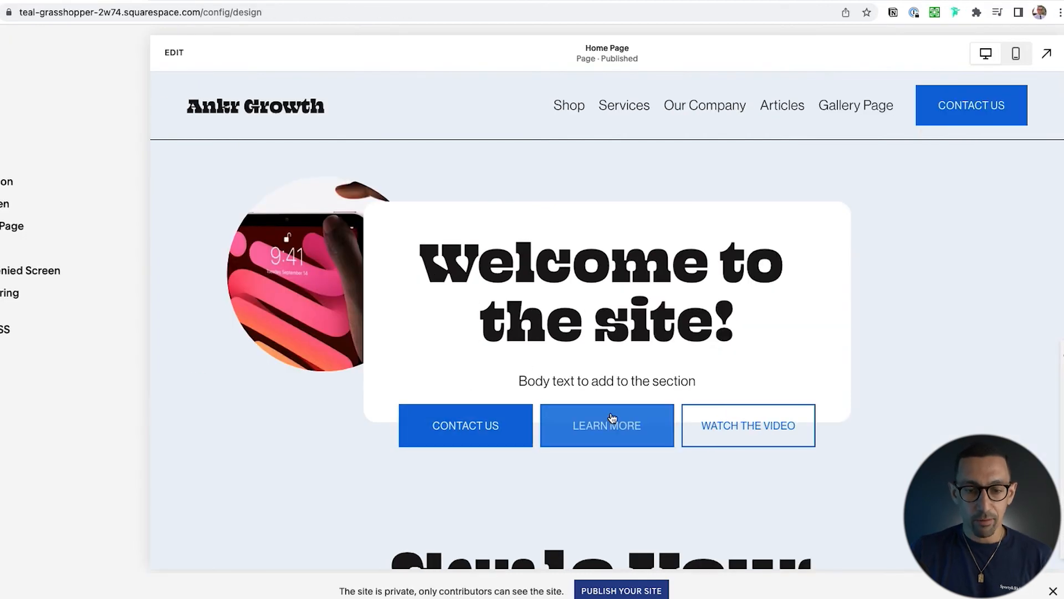
Edit the home page's mobile layout and move the Watch the Video button directly below the Learn More button.
click(174, 54)
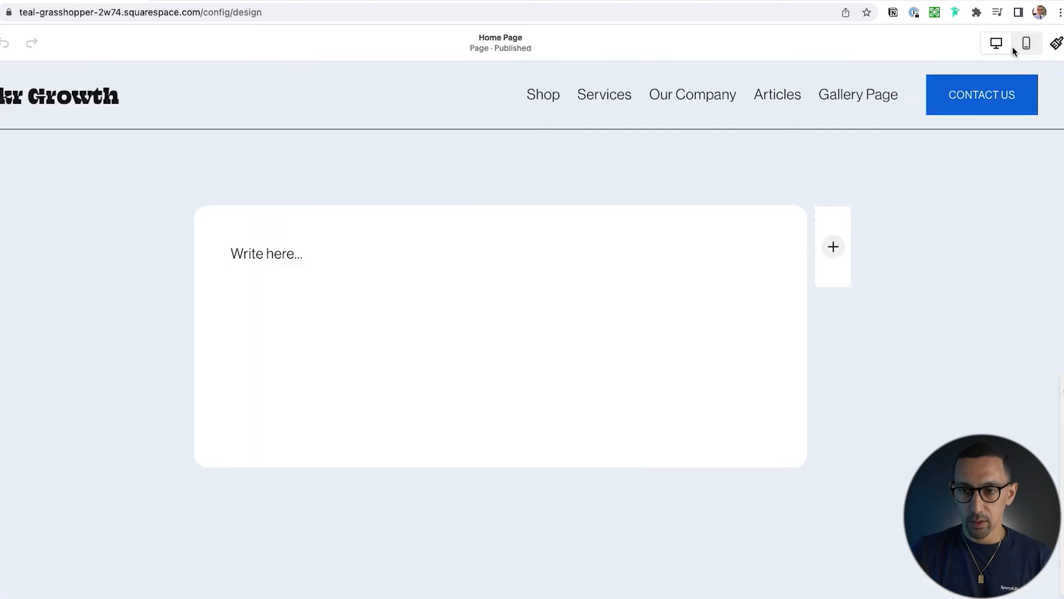
click(1028, 45)
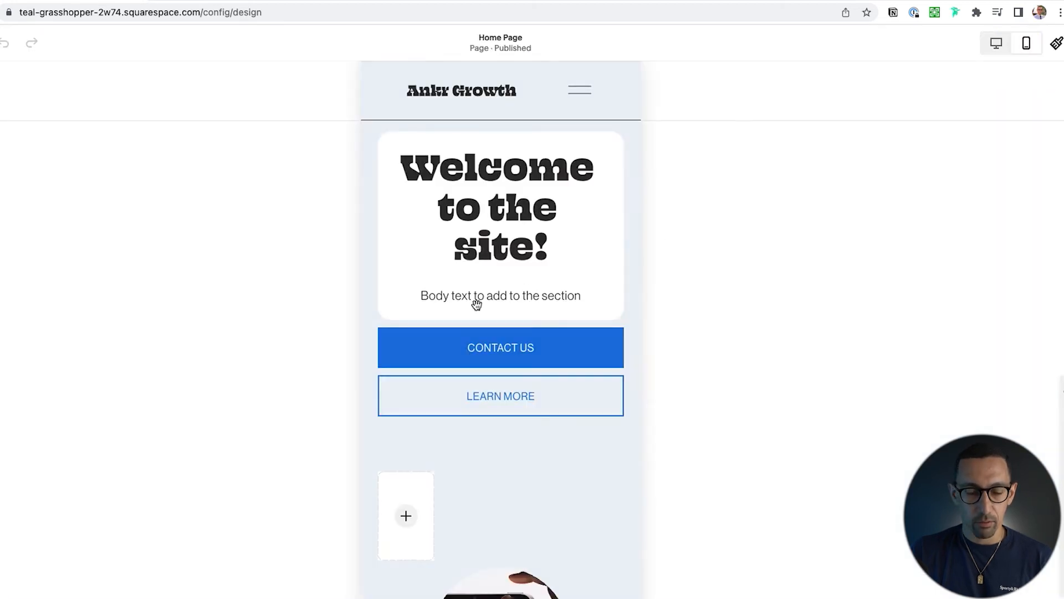
scroll(529, 341, down, 5)
drag(546, 482, 549, 214)
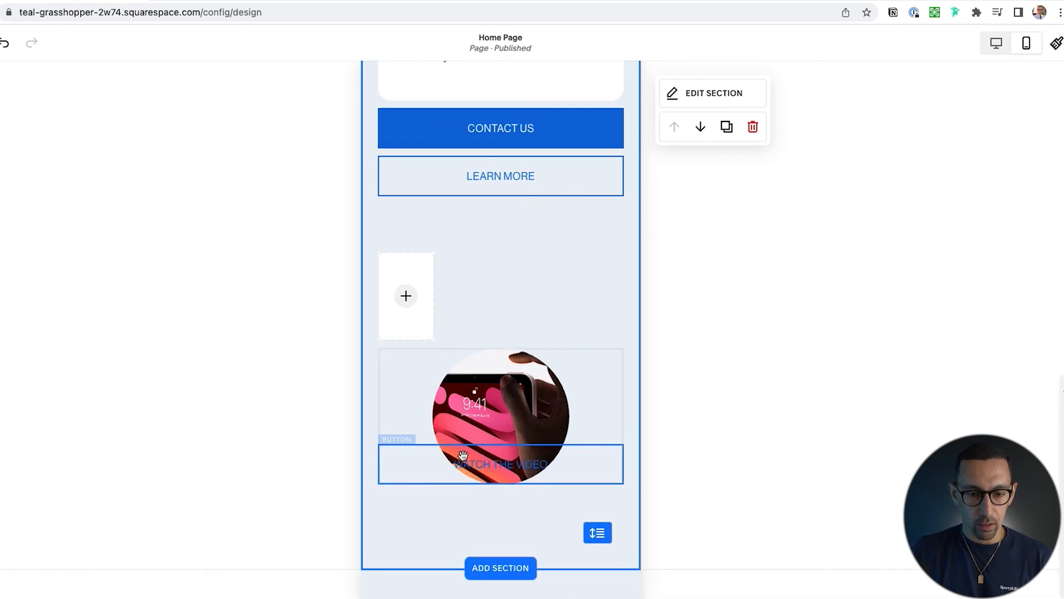
drag(394, 447, 400, 203)
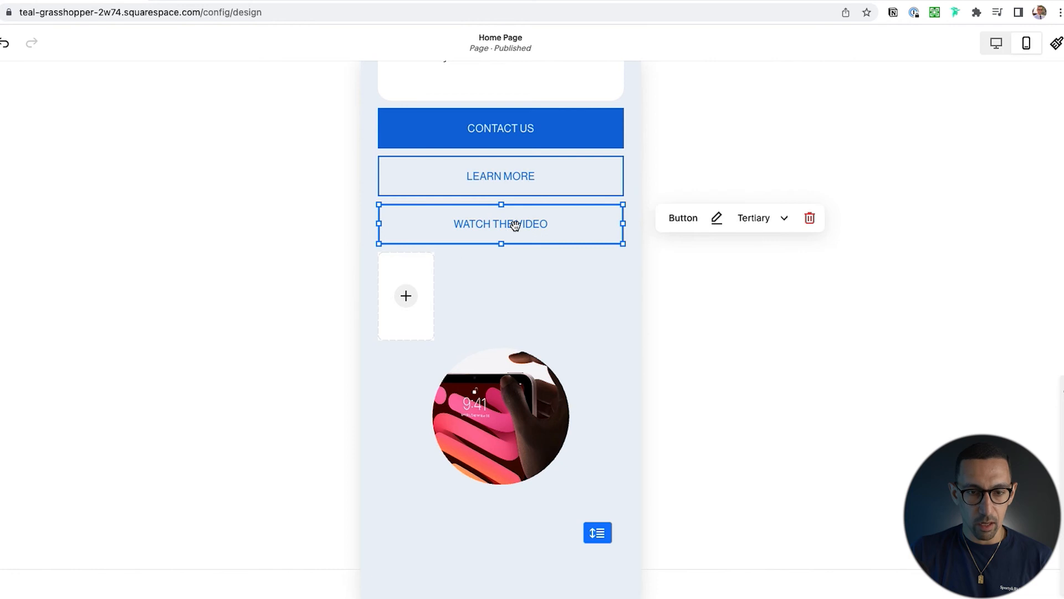
scroll(510, 219, up, 5)
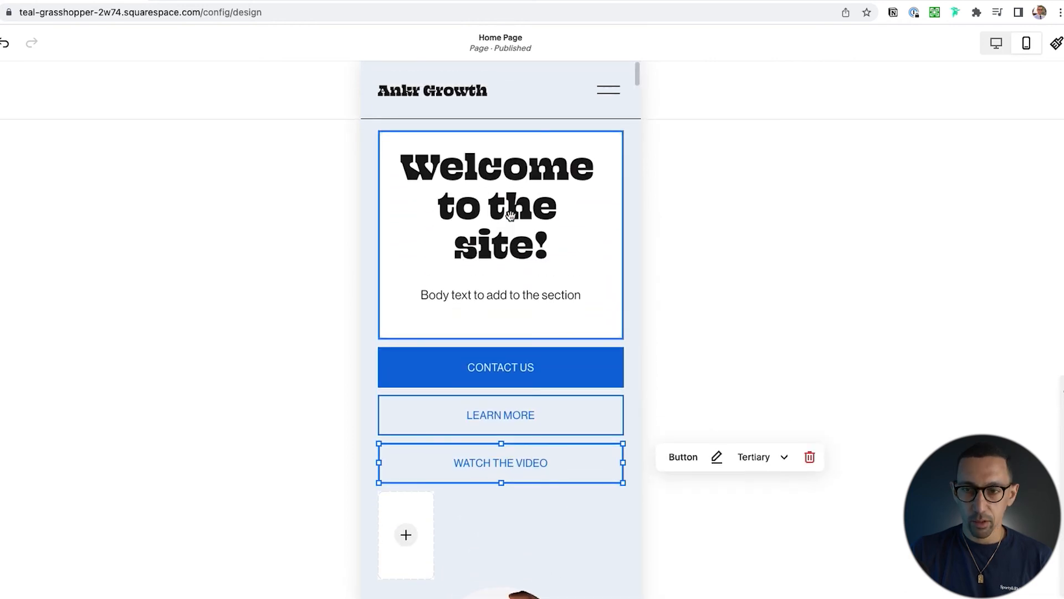